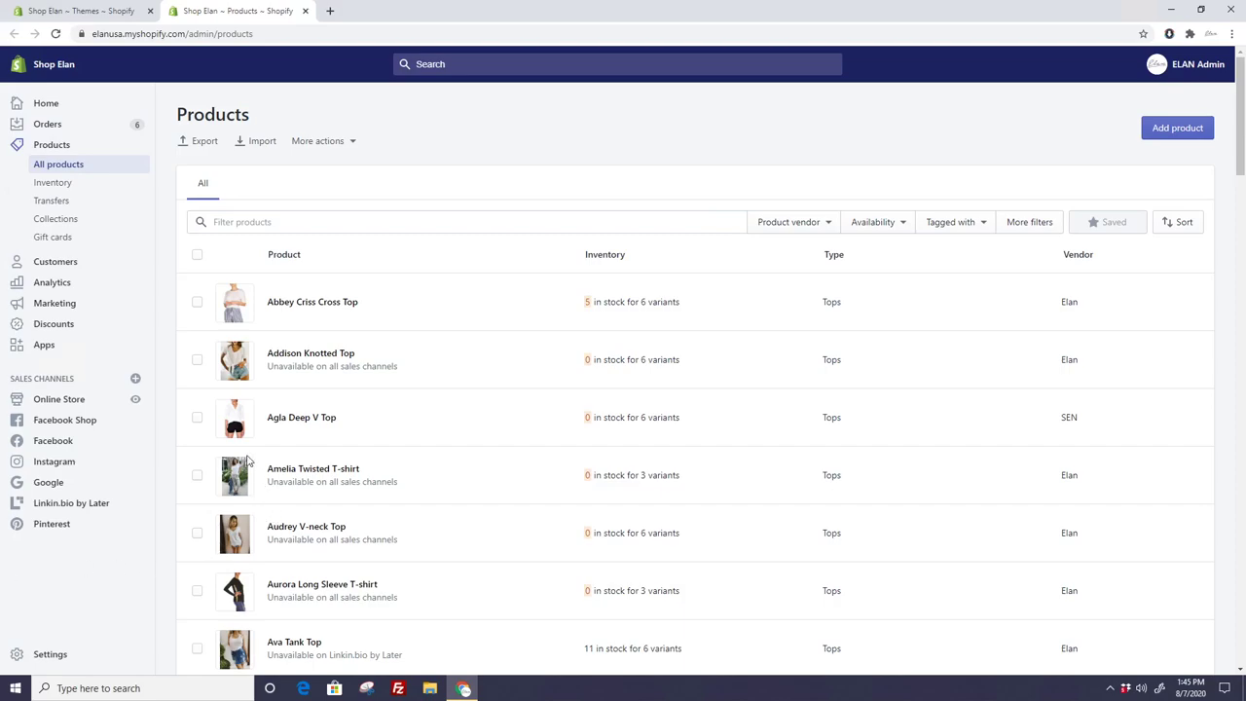
# - Filter the product list by 'lyla' and open the Lyla Jumpsuit product page
pyautogui.click(291, 223)
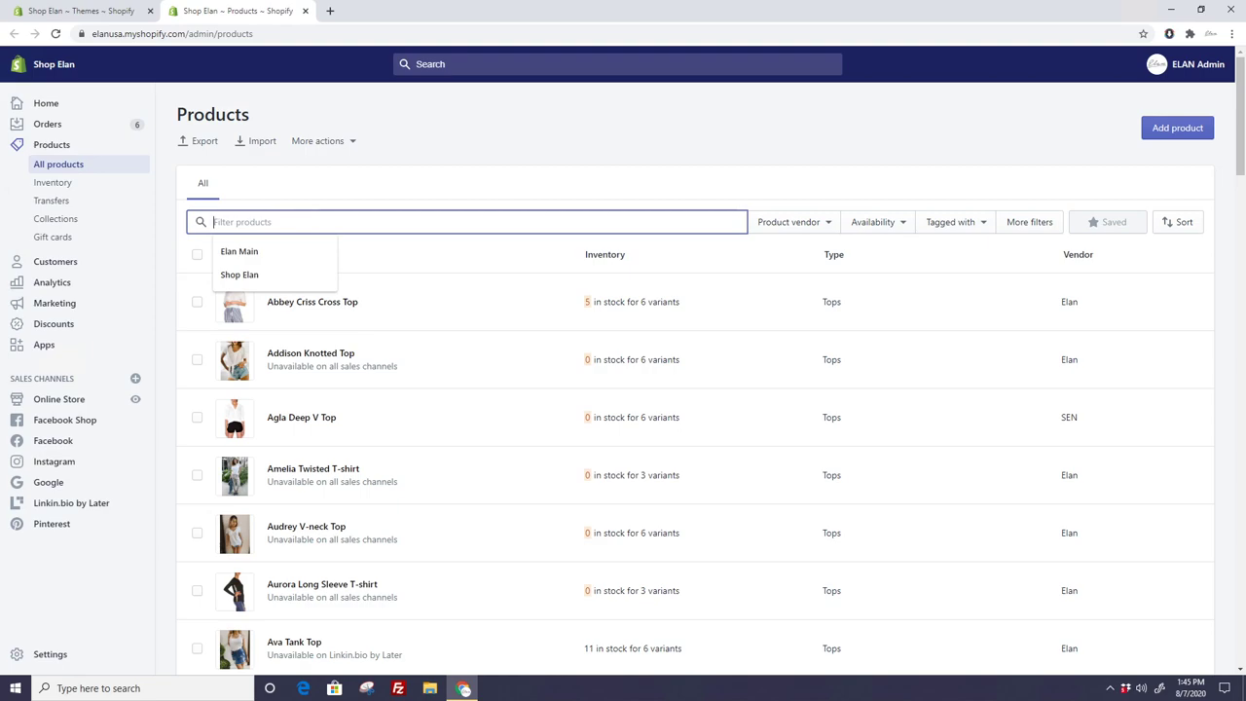
pyautogui.write('l')
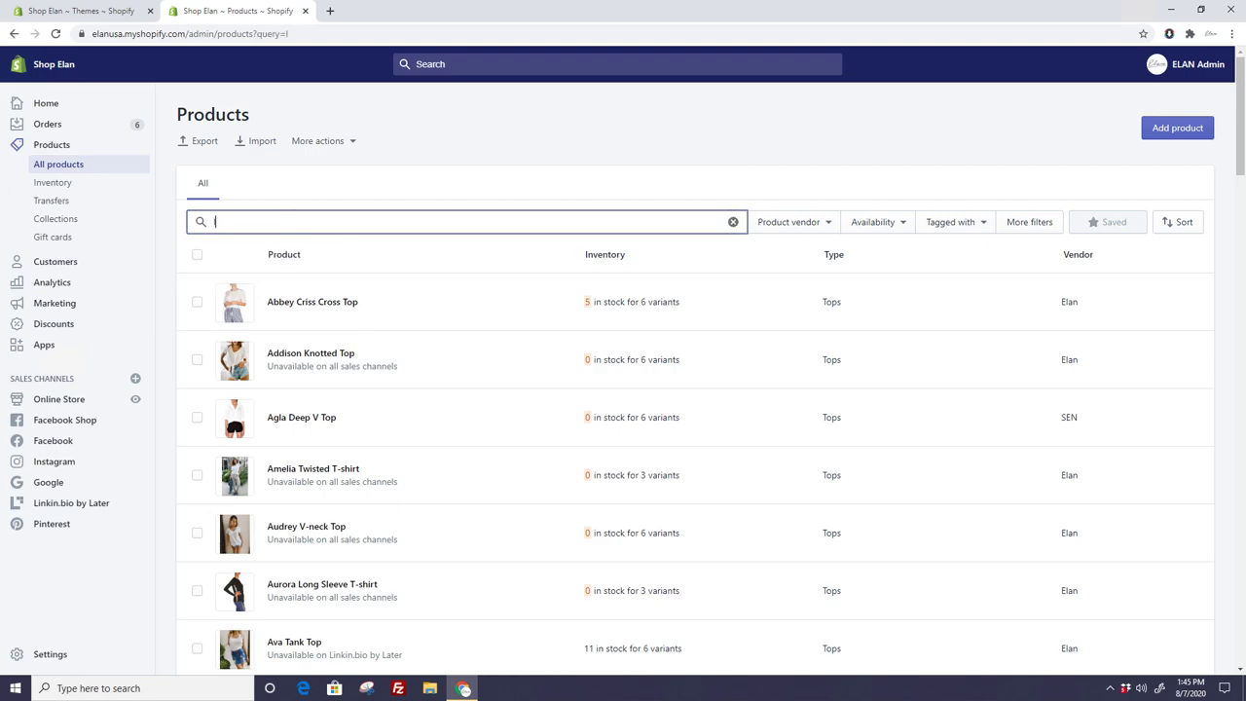
pyautogui.write('yla')
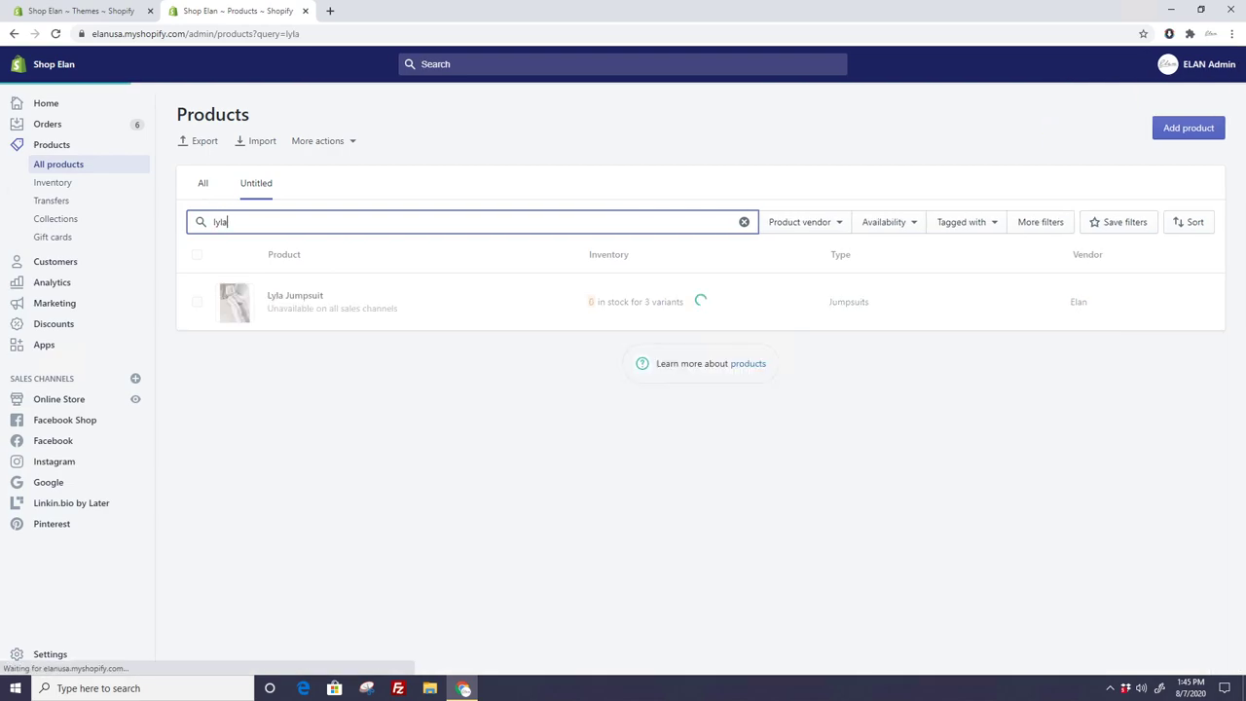
pyautogui.click(421, 296)
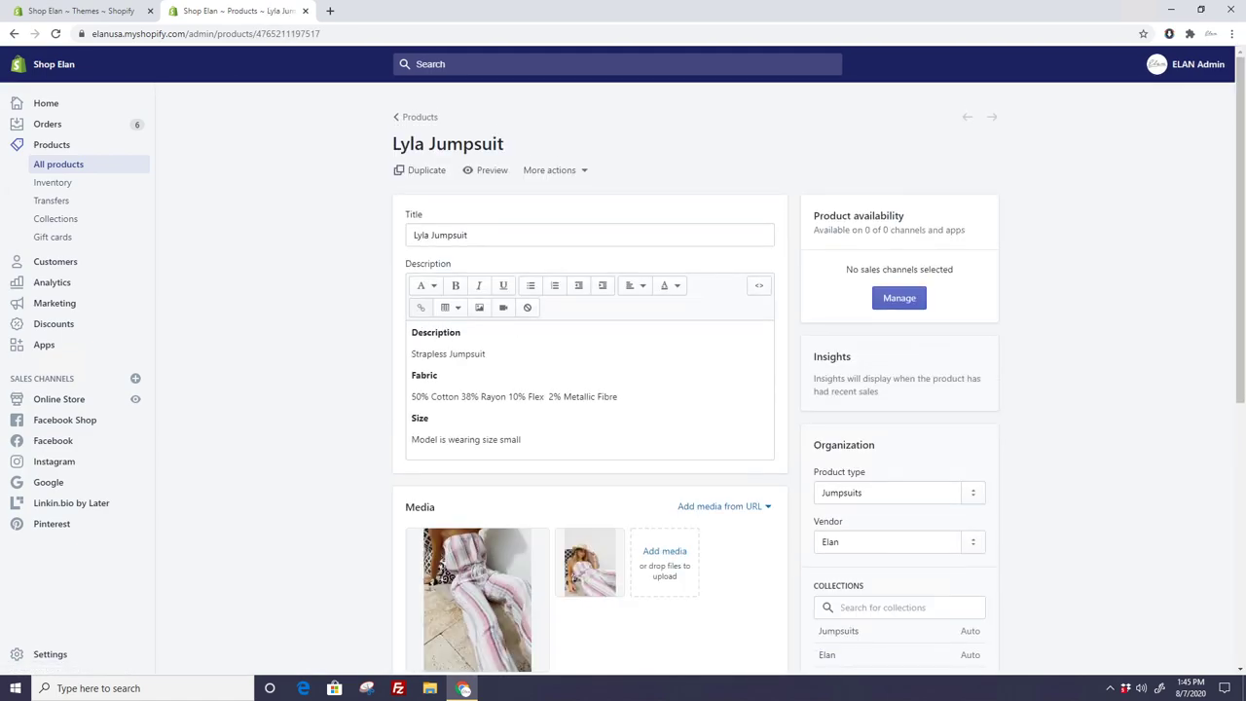
# - Download the second product photo RGS7151_MI-S_S2.jpg and show it in the Downloads folder
pyautogui.click(600, 575)
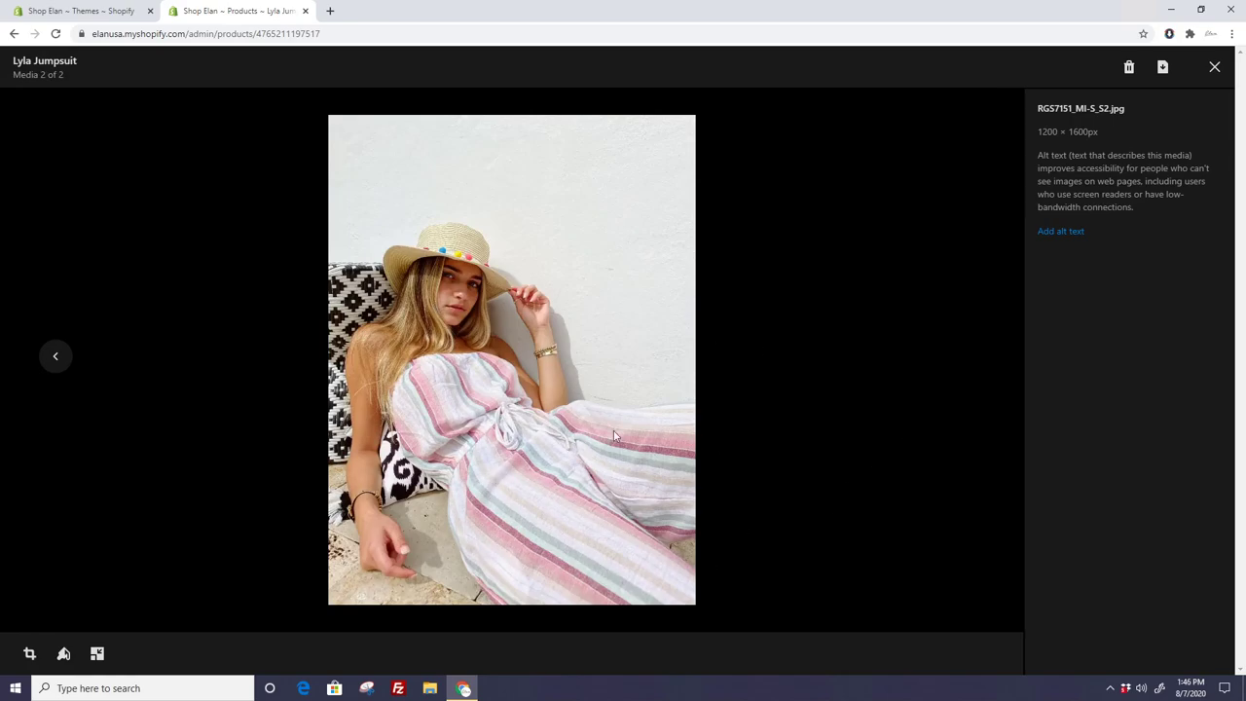
pyautogui.click(1164, 70)
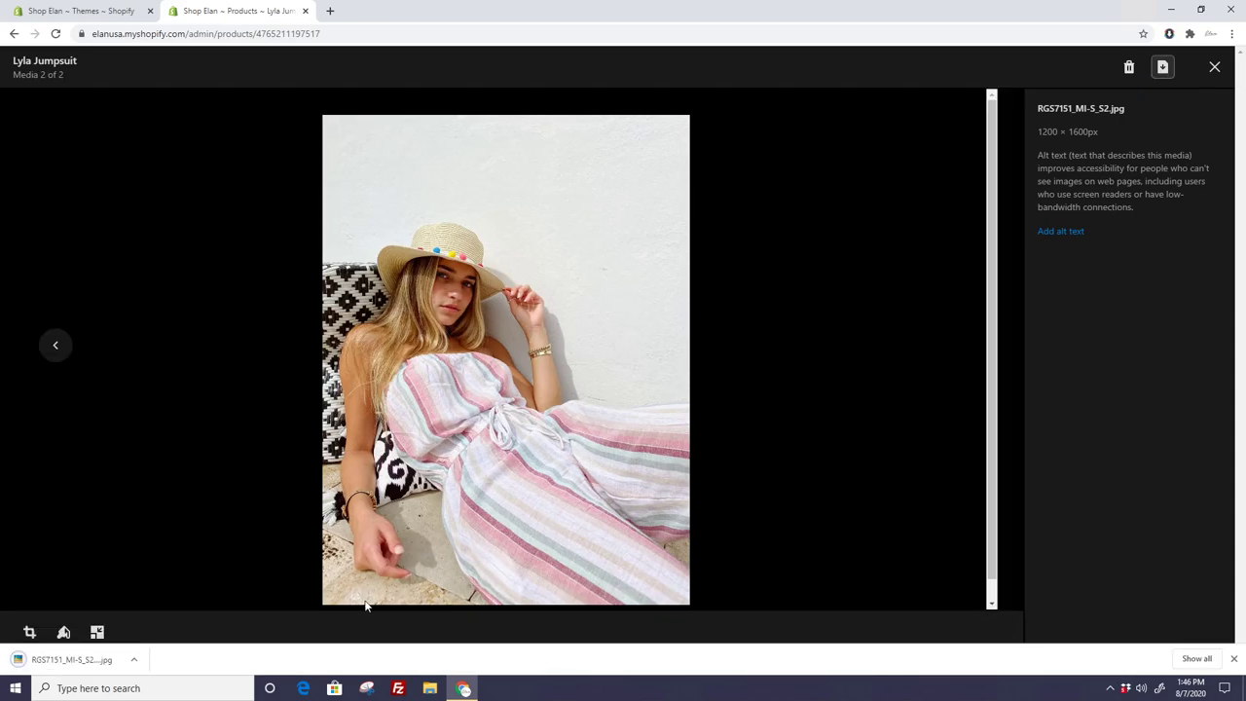
pyautogui.click(134, 660)
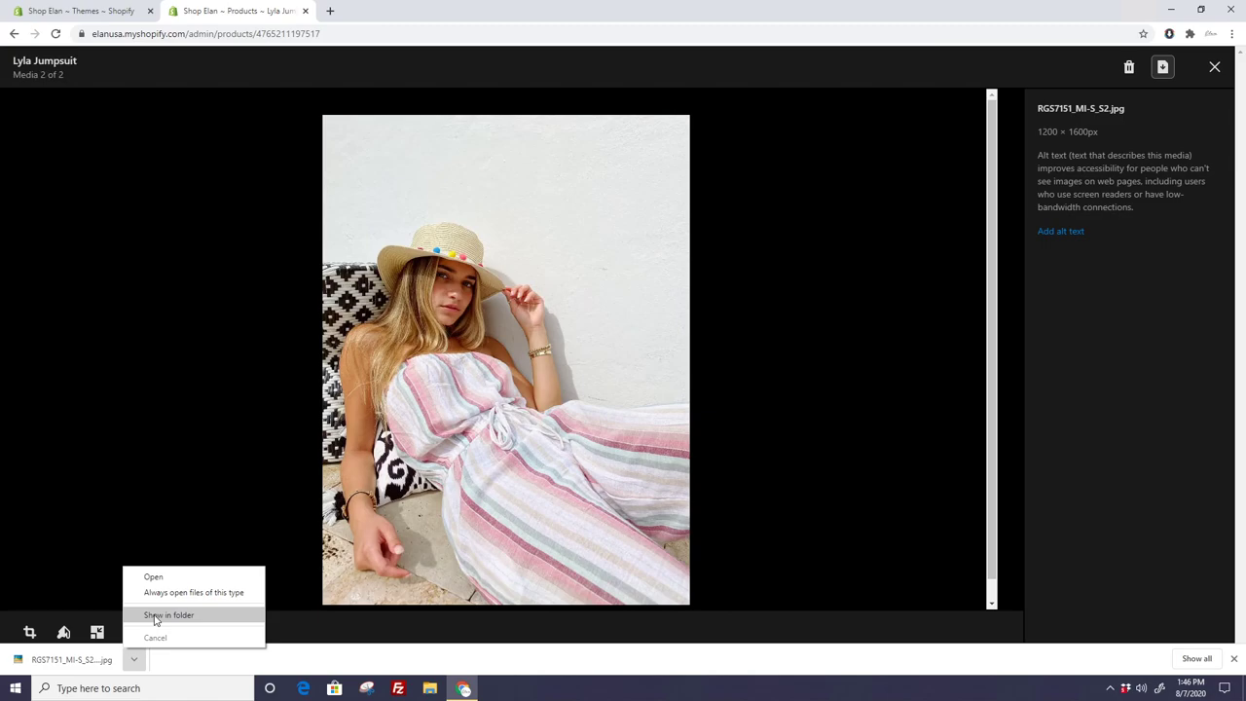
pyautogui.click(156, 617)
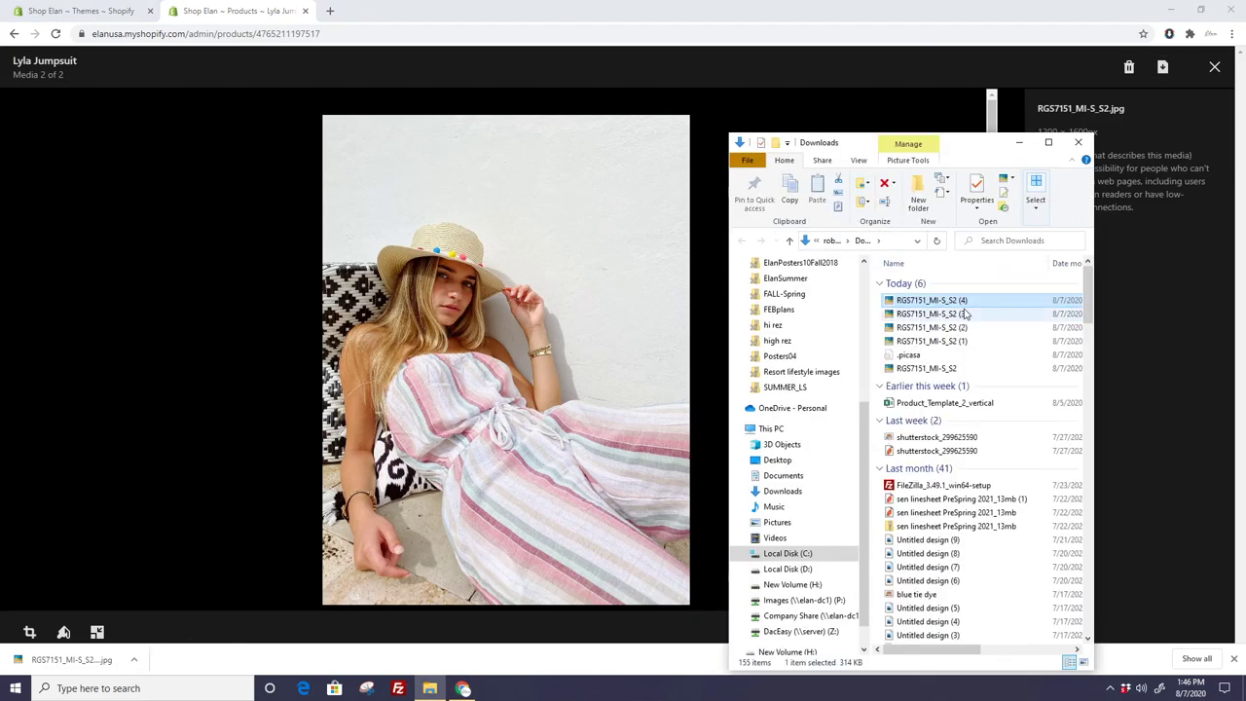
# - Open RGS7151_MI-S_S2 (4) with Paint from File Explorer
pyautogui.rightClick(949, 305)
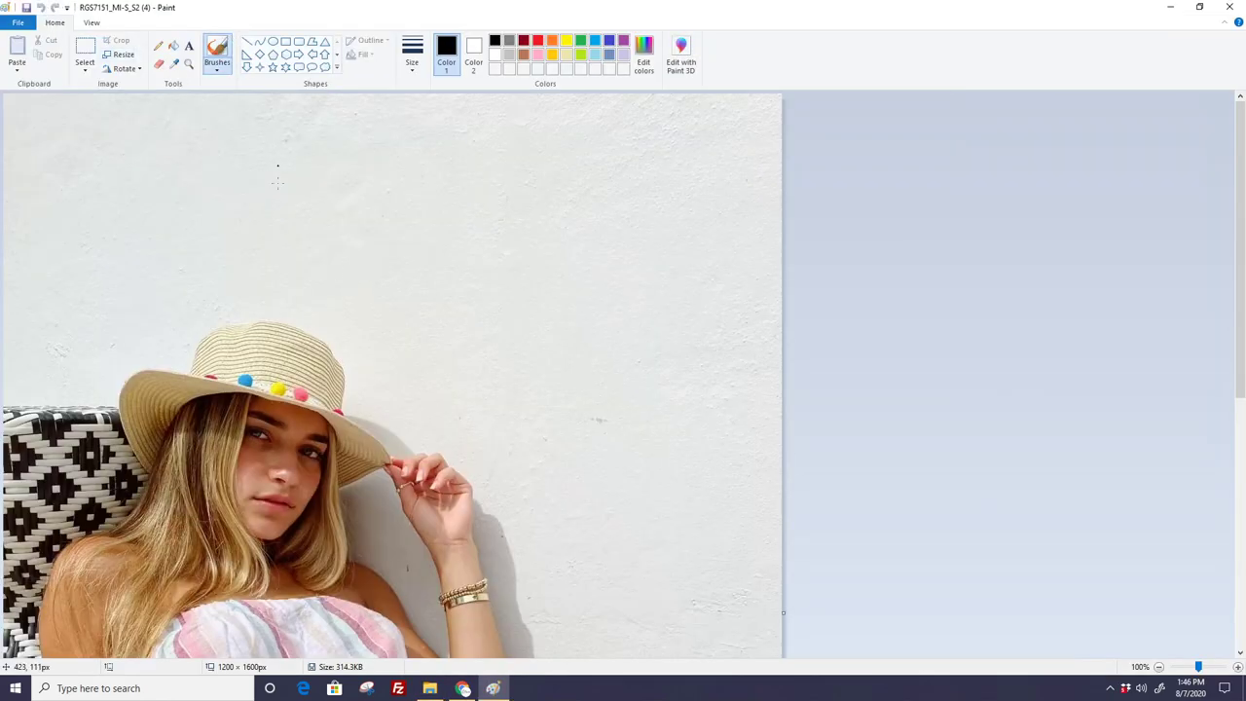
# - Crop the photo with a rectangular selection to a 317 × 354 px striped-fabric patch
pyautogui.scroll(-5, 278, 187)
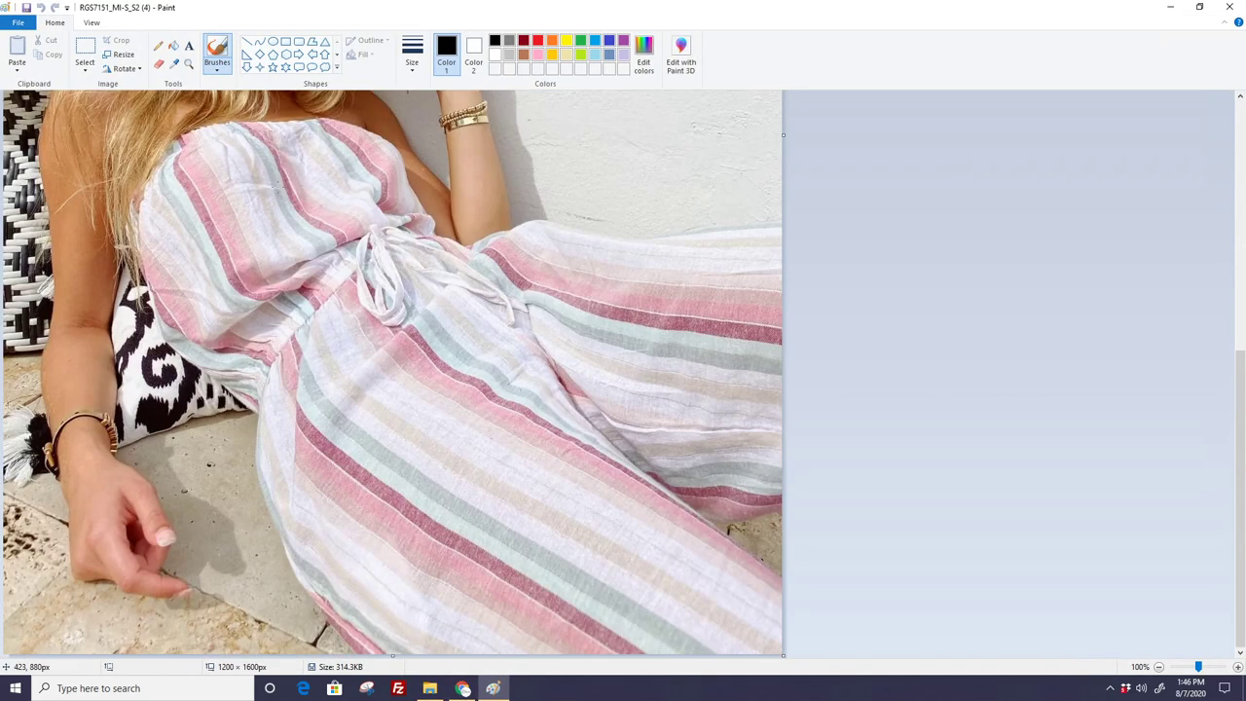
pyautogui.click(85, 53)
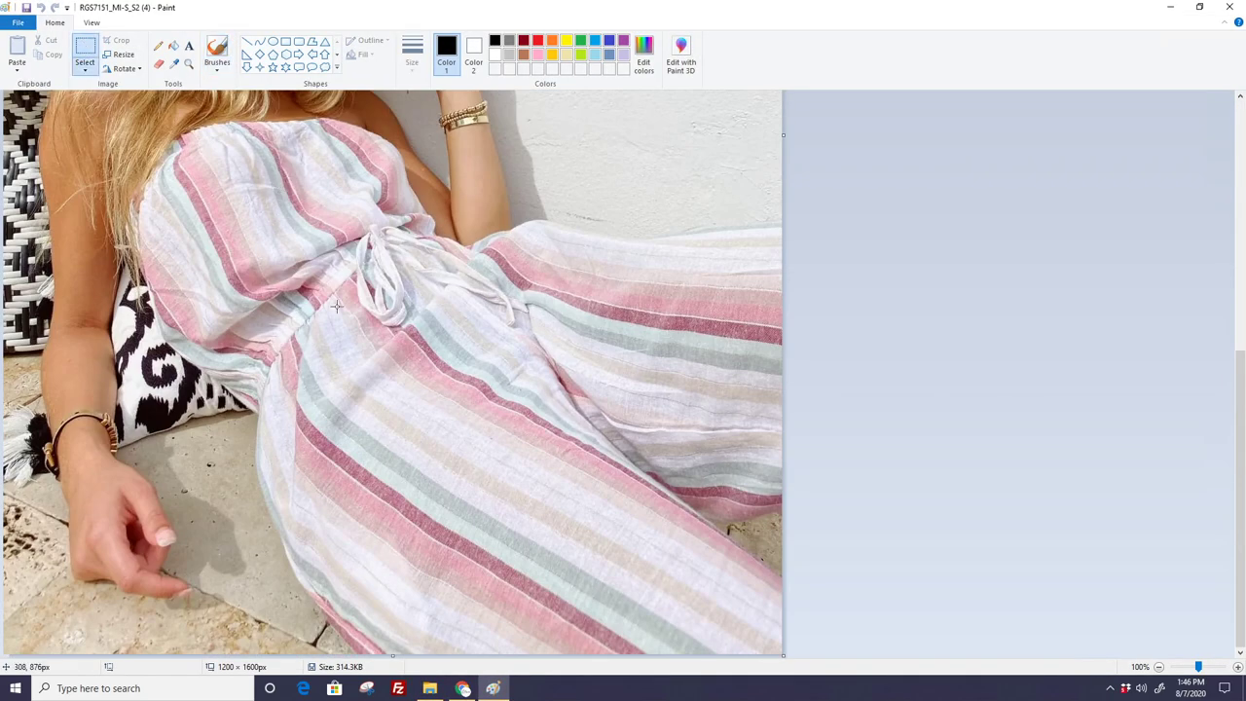
pyautogui.click(87, 71)
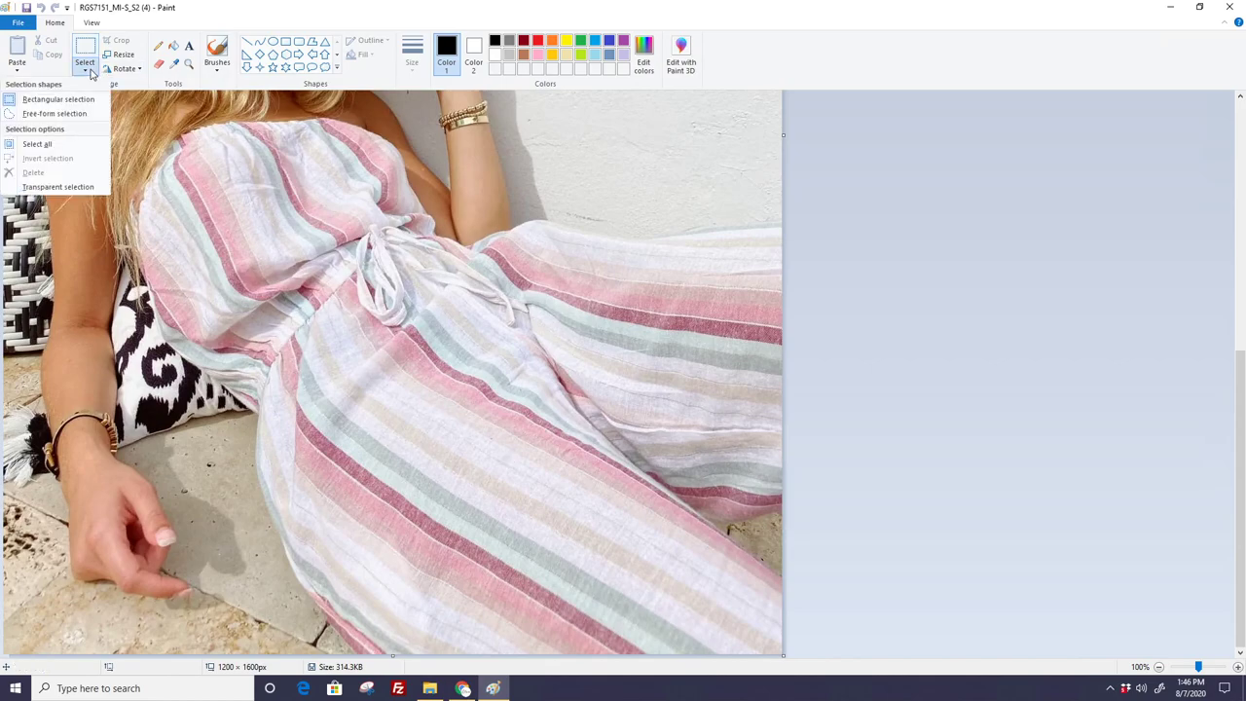
pyautogui.click(91, 73)
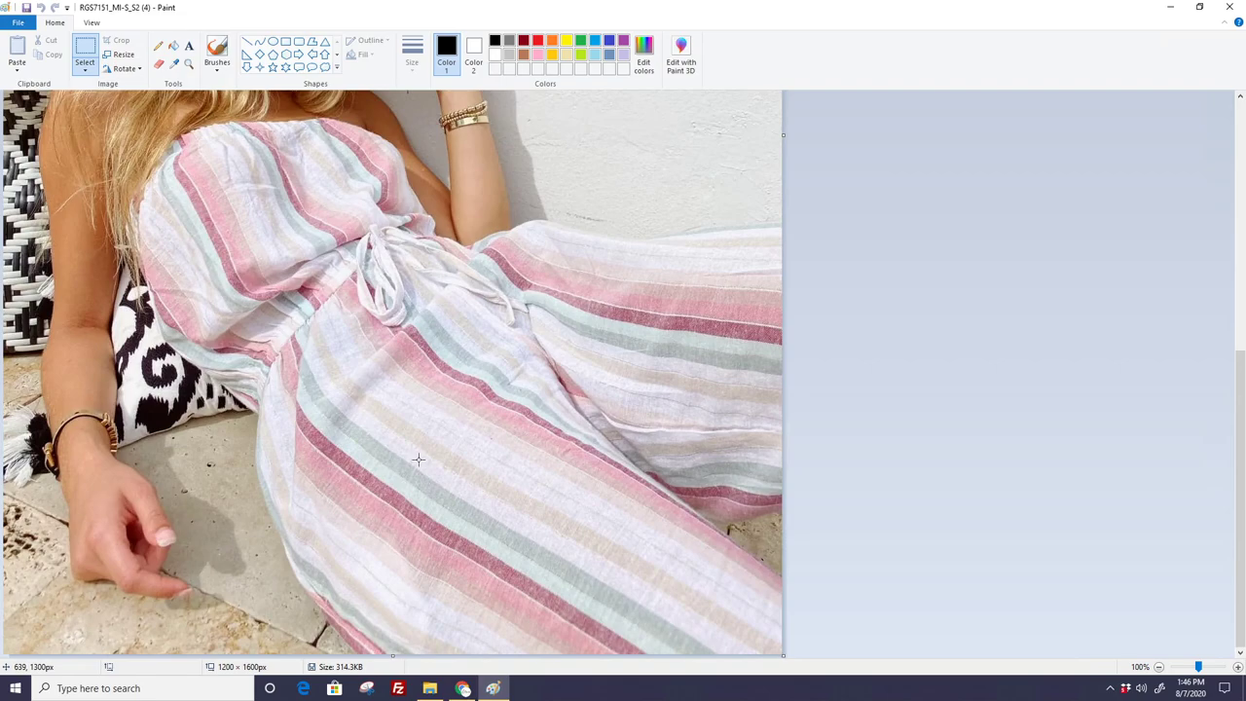
pyautogui.moveTo(389, 401)
pyautogui.mouseDown()
pyautogui.moveTo(546, 626)
pyautogui.moveTo(593, 631)
pyautogui.mouseUp()
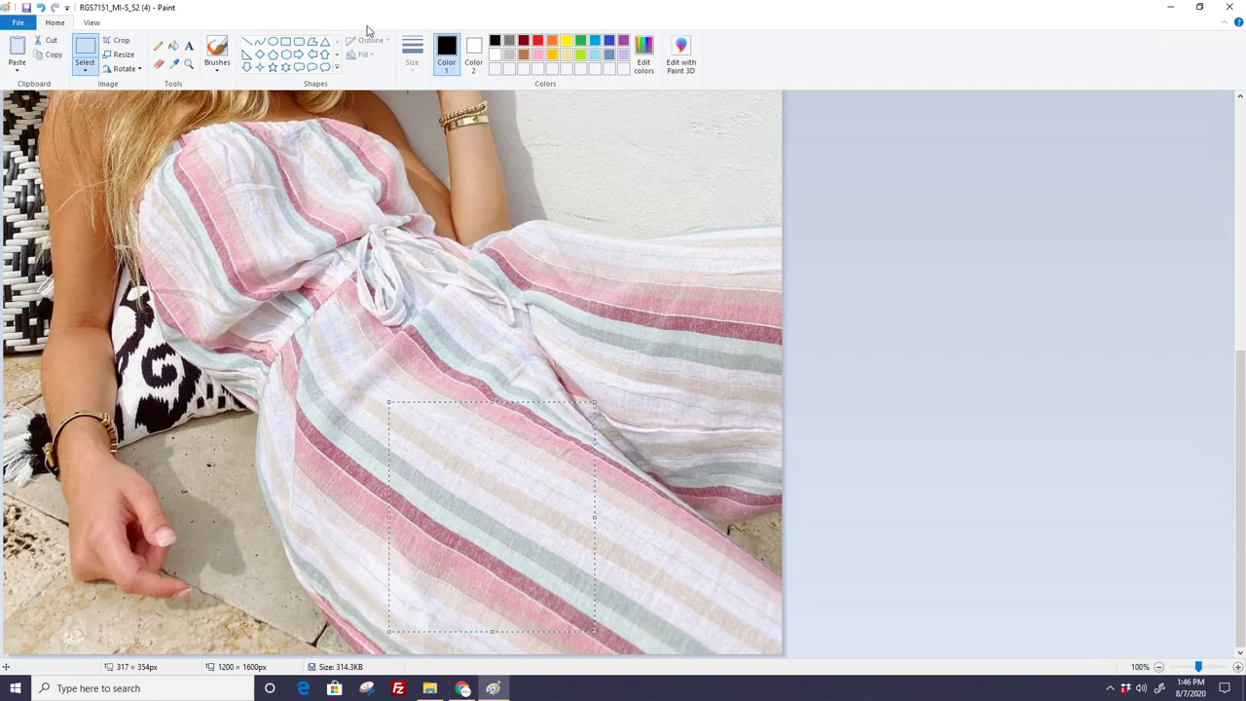
pyautogui.click(115, 41)
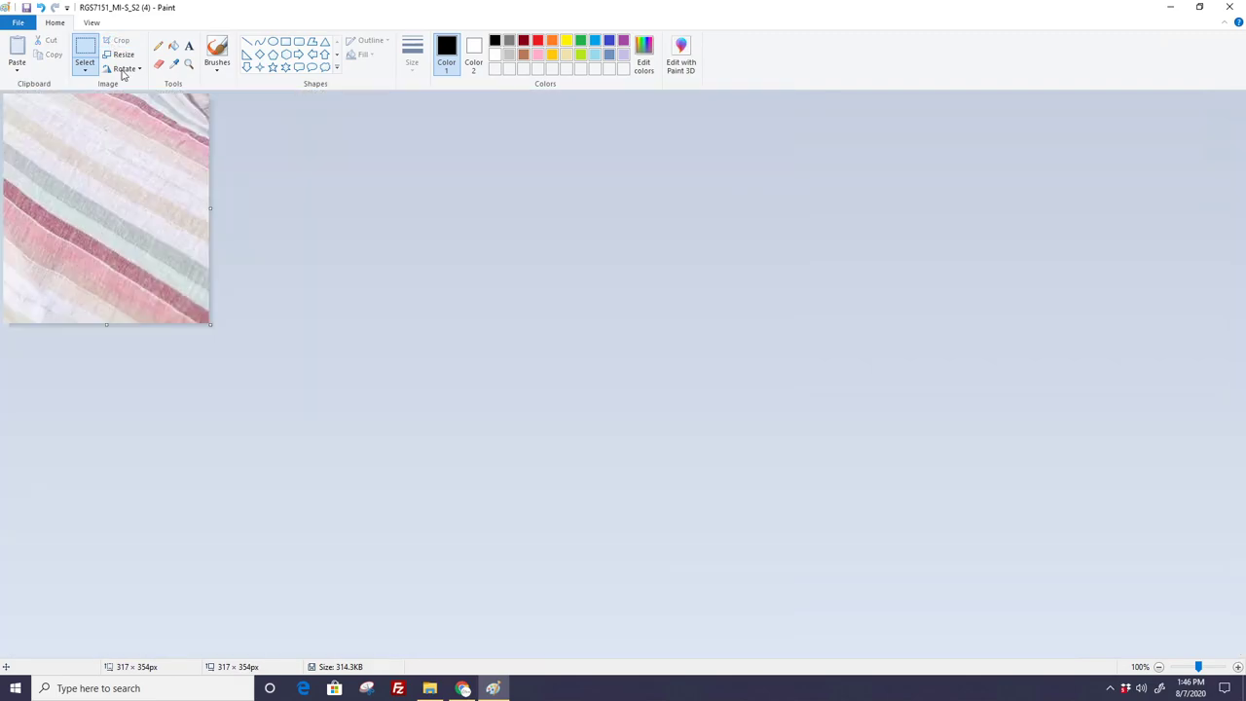
# - Return to Chrome and reopen the Lyla Jumpsuit from the filtered product list
pyautogui.click(464, 688)
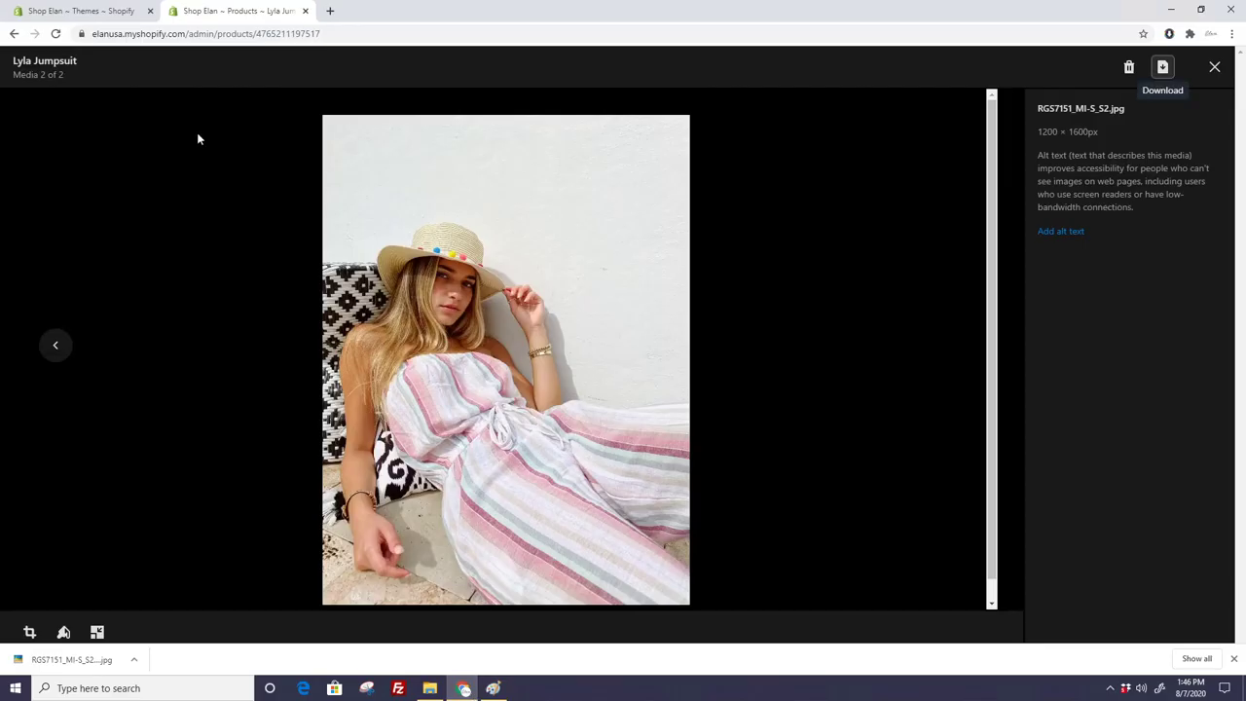
pyautogui.click(13, 35)
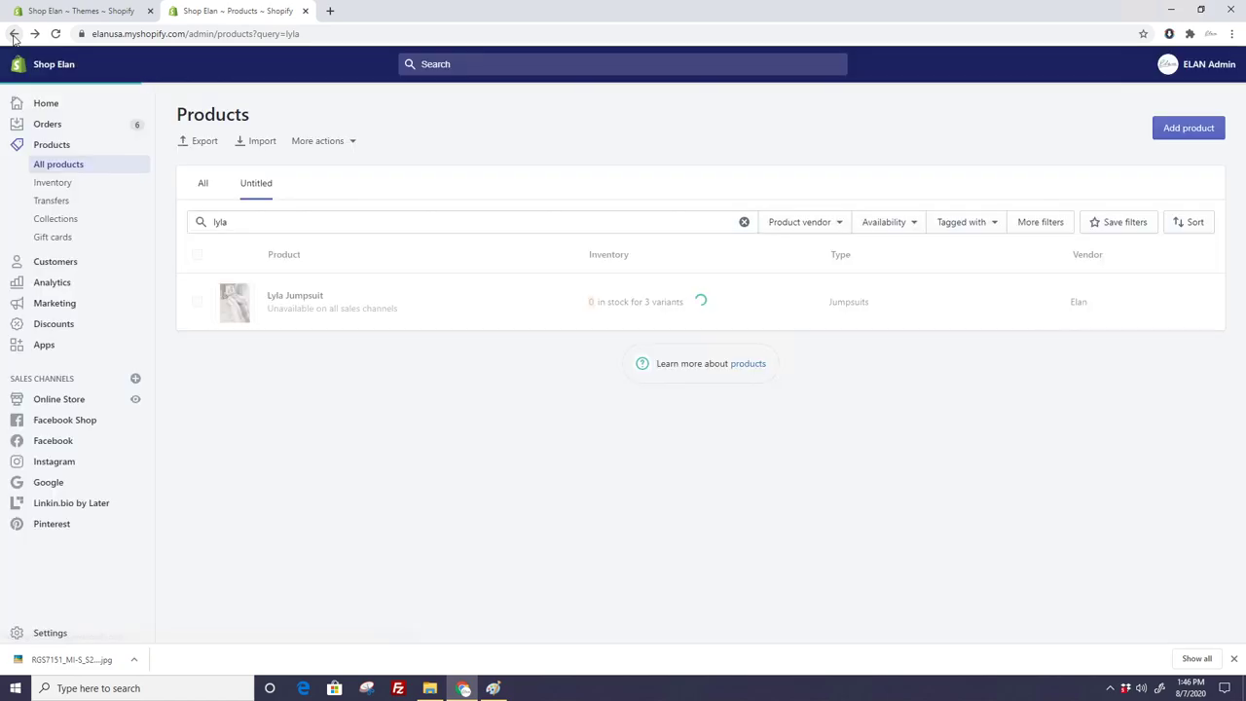
pyautogui.click(432, 303)
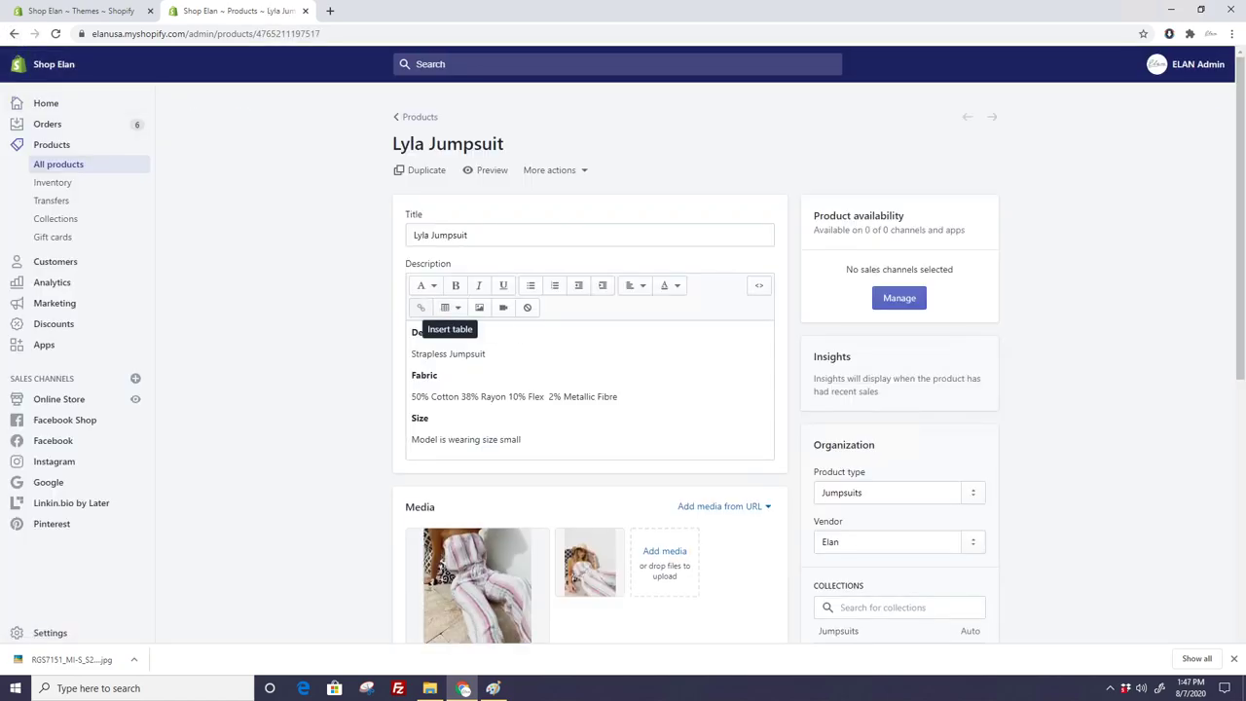
pyautogui.scroll(-5, 434, 307)
# - Copy the Small variant's 'Multi Color' colour name
pyautogui.moveTo(627, 337); pyautogui.dragTo(588, 337)
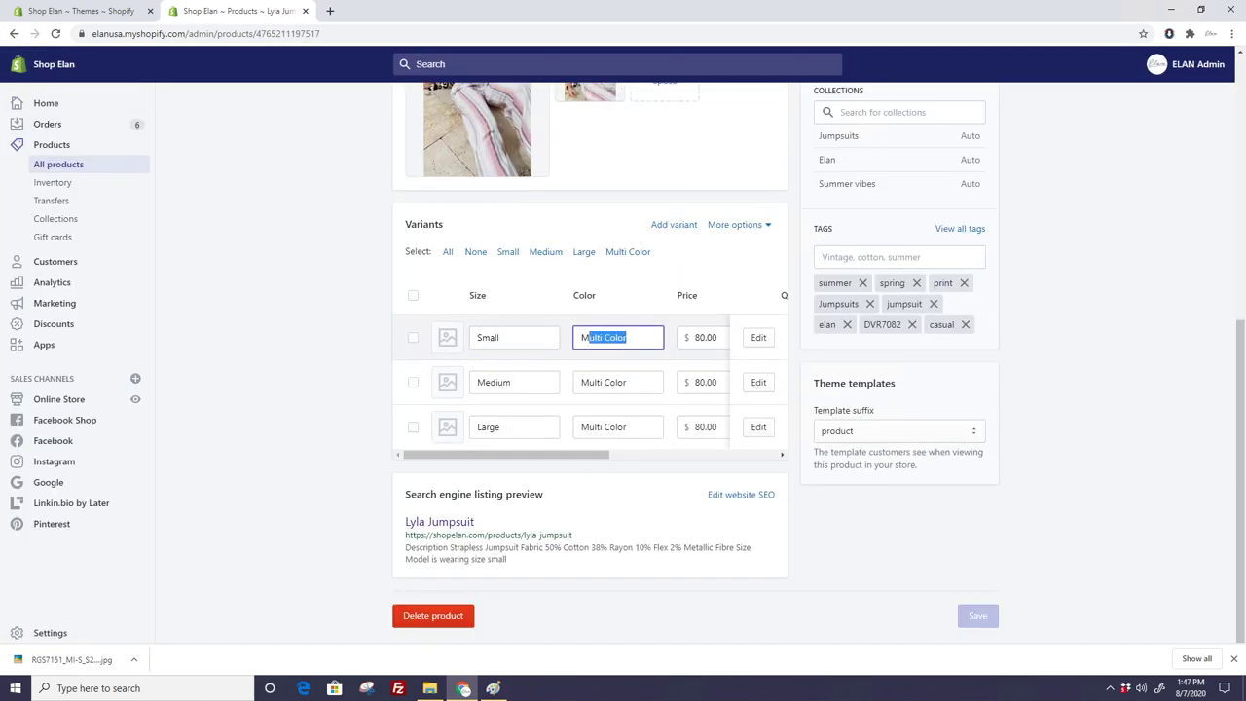
pyautogui.rightClick(602, 342)
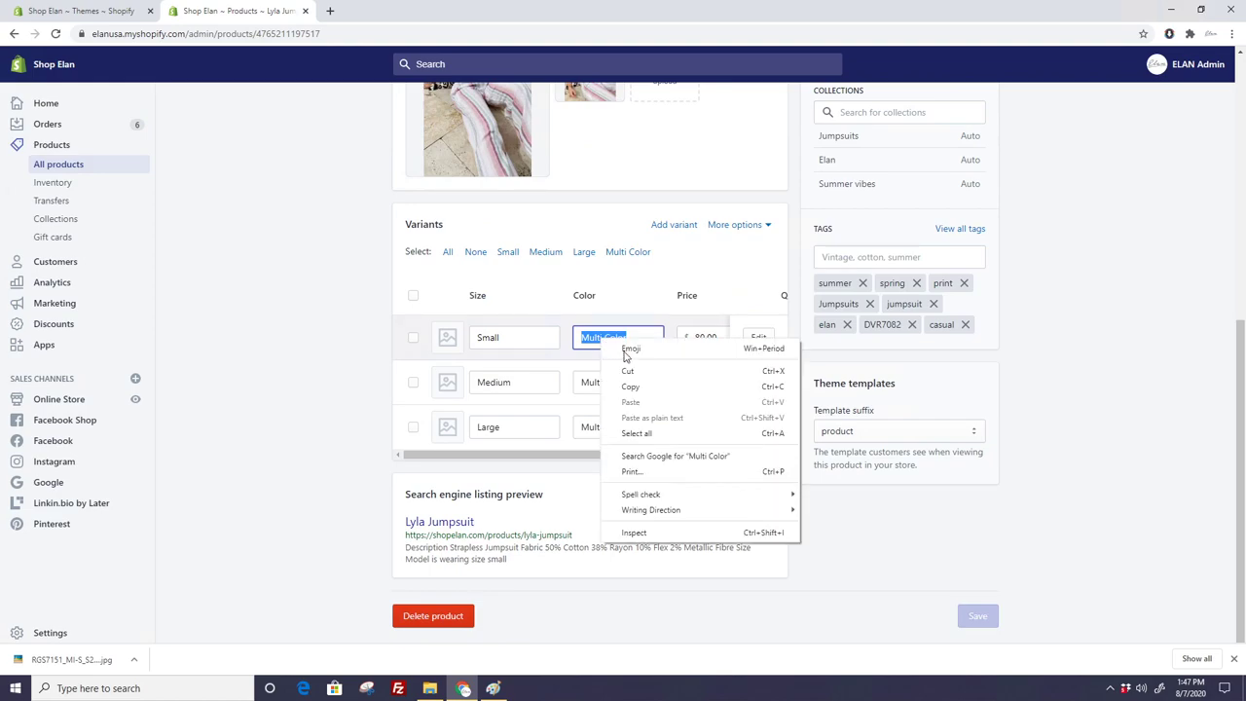
pyautogui.click(633, 390)
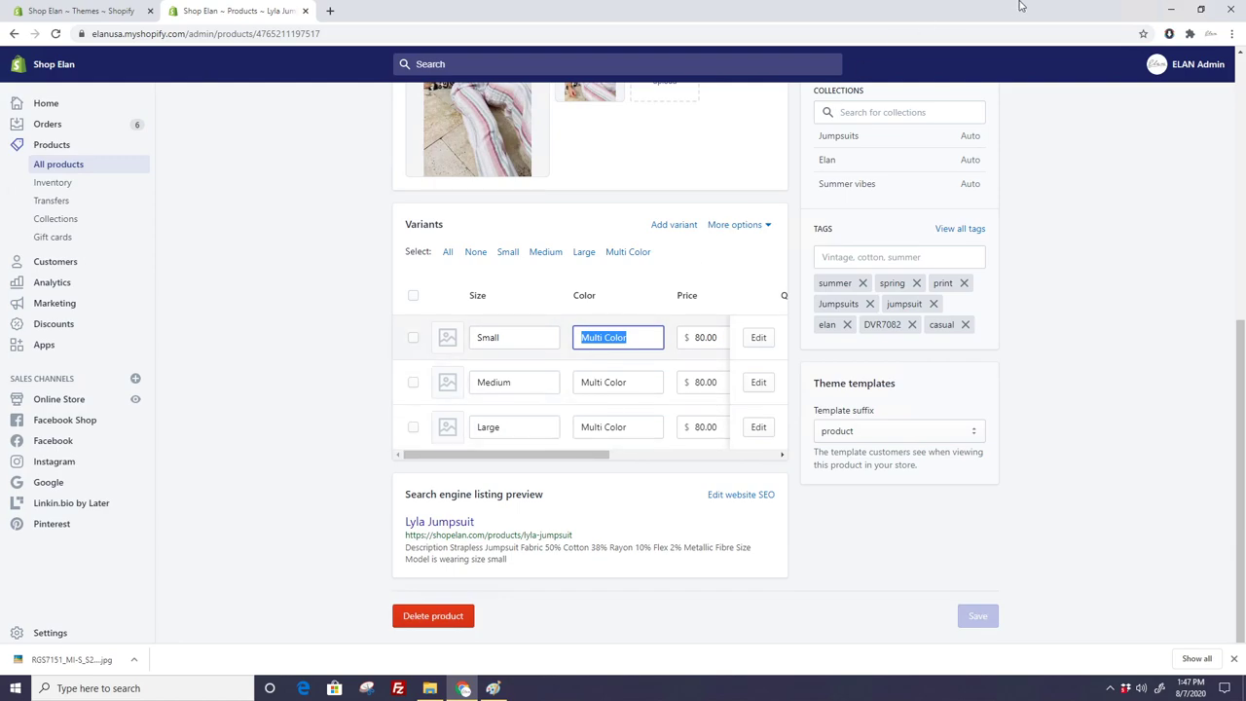
# - Save the cropped swatch as PNG 'multi-color', accepting the transparency warning
pyautogui.click(1176, 12)
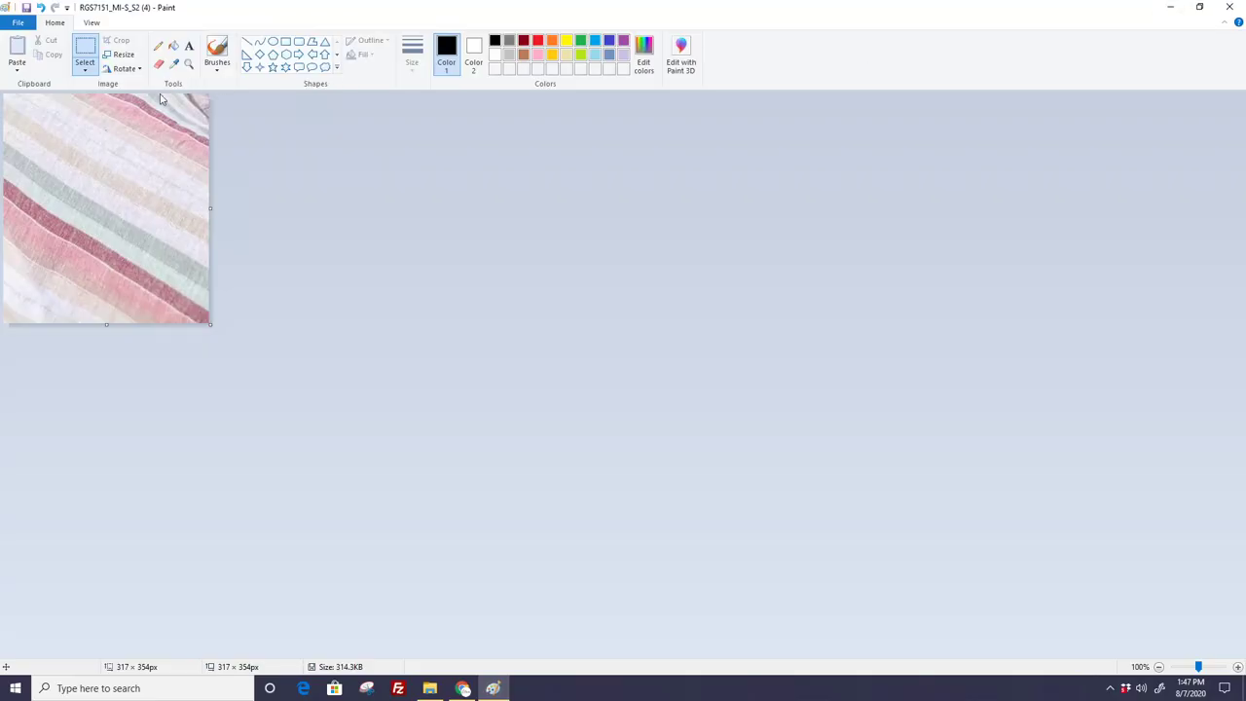
pyautogui.click(18, 23)
pyautogui.moveTo(42, 130)
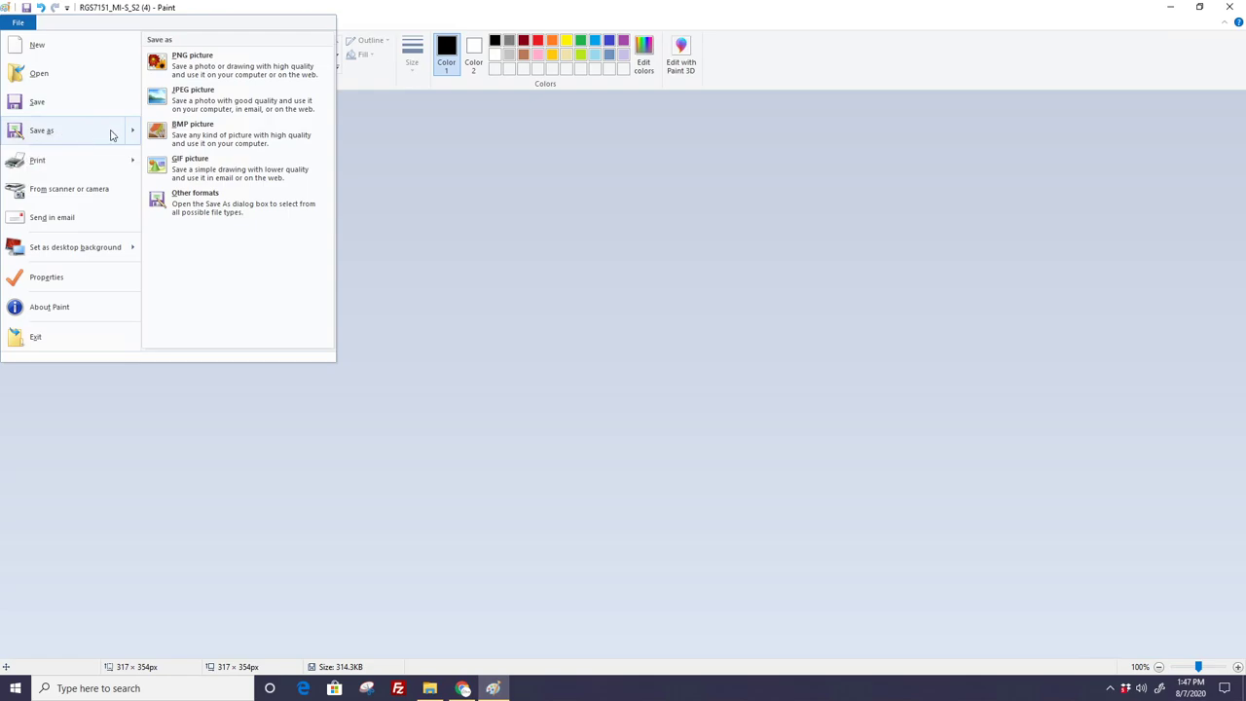
pyautogui.click(223, 66)
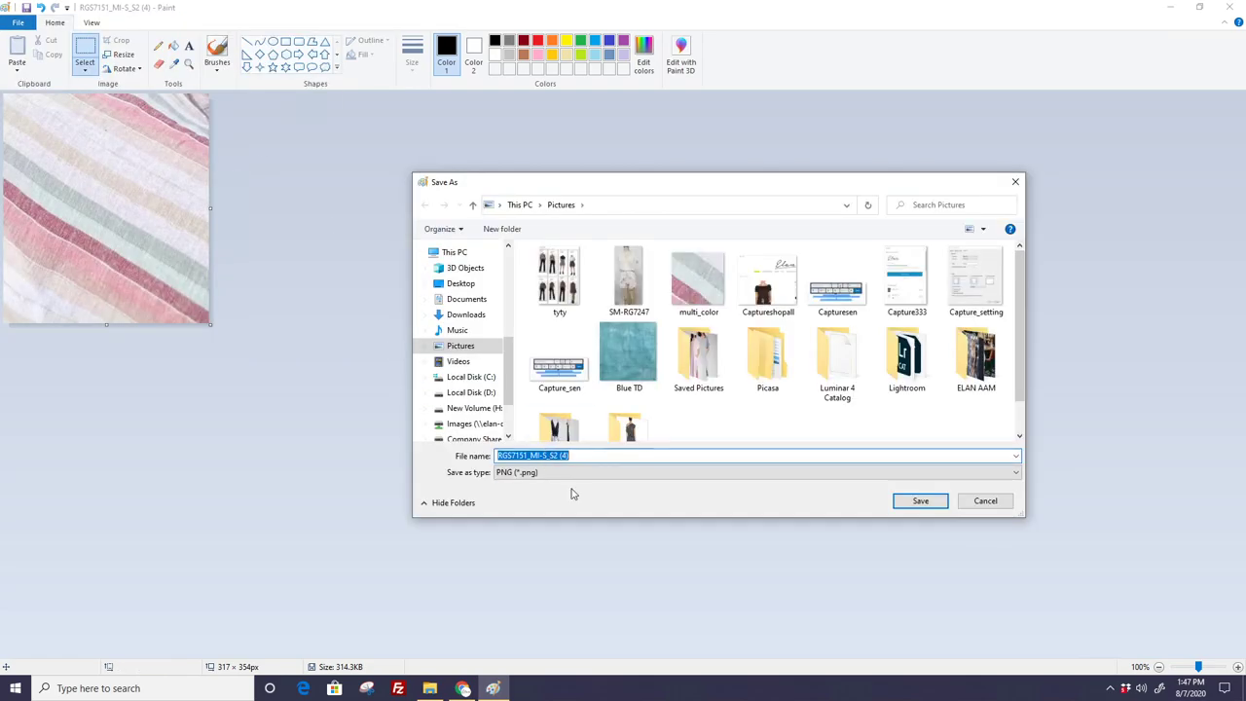
pyautogui.write('Multi Color')
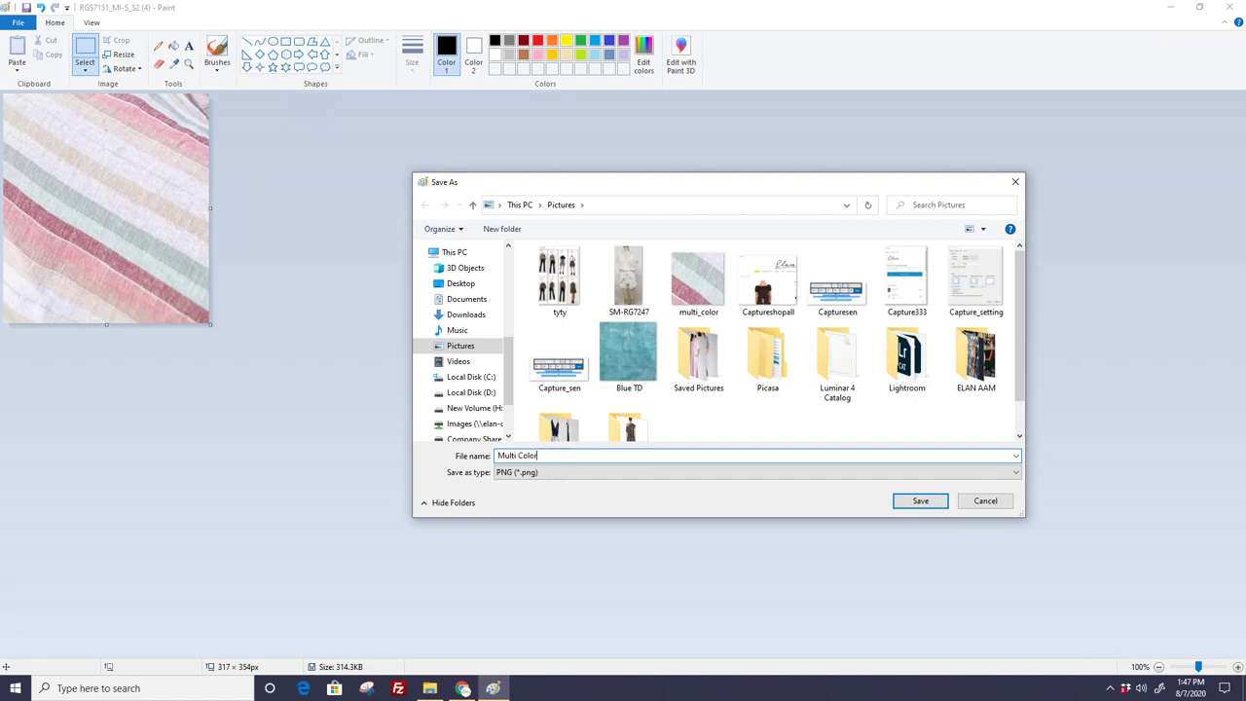
pyautogui.press('Left')
pyautogui.press('Left')
pyautogui.press('Left')
pyautogui.press('BackSpace')
pyautogui.write('c')
pyautogui.press('BackSpace')
pyautogui.write('-')
pyautogui.click(931, 506)
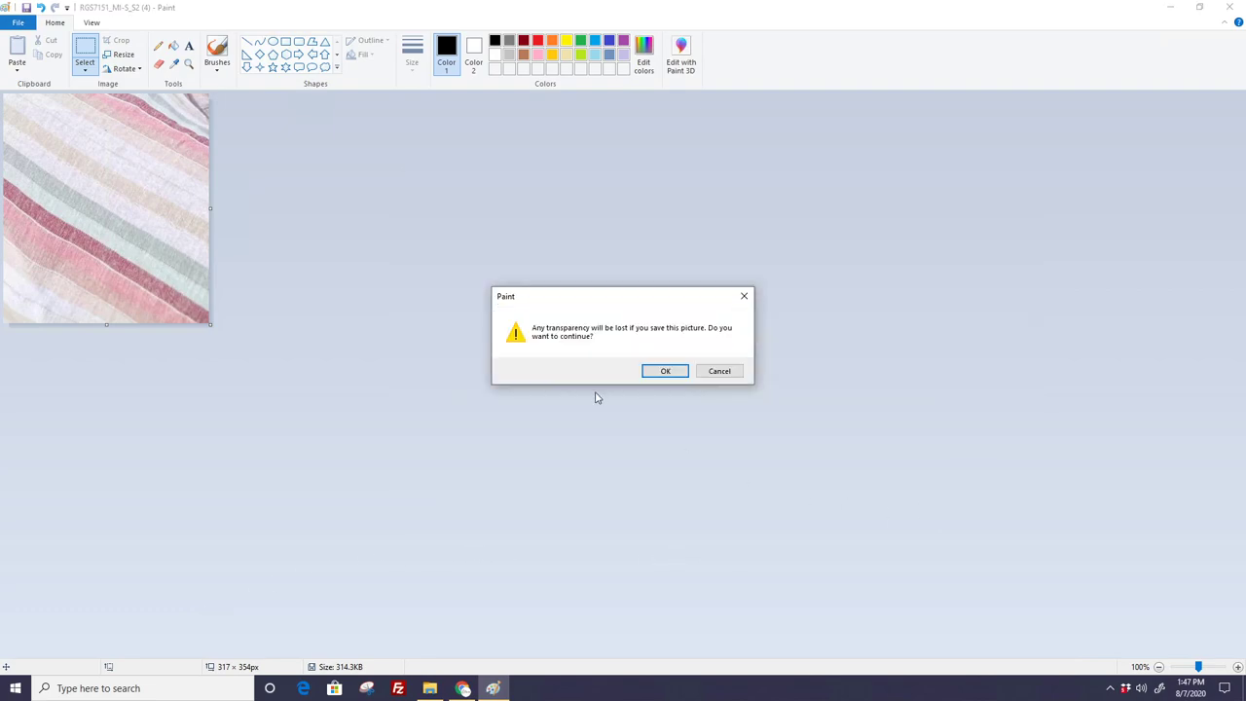
pyautogui.click(669, 371)
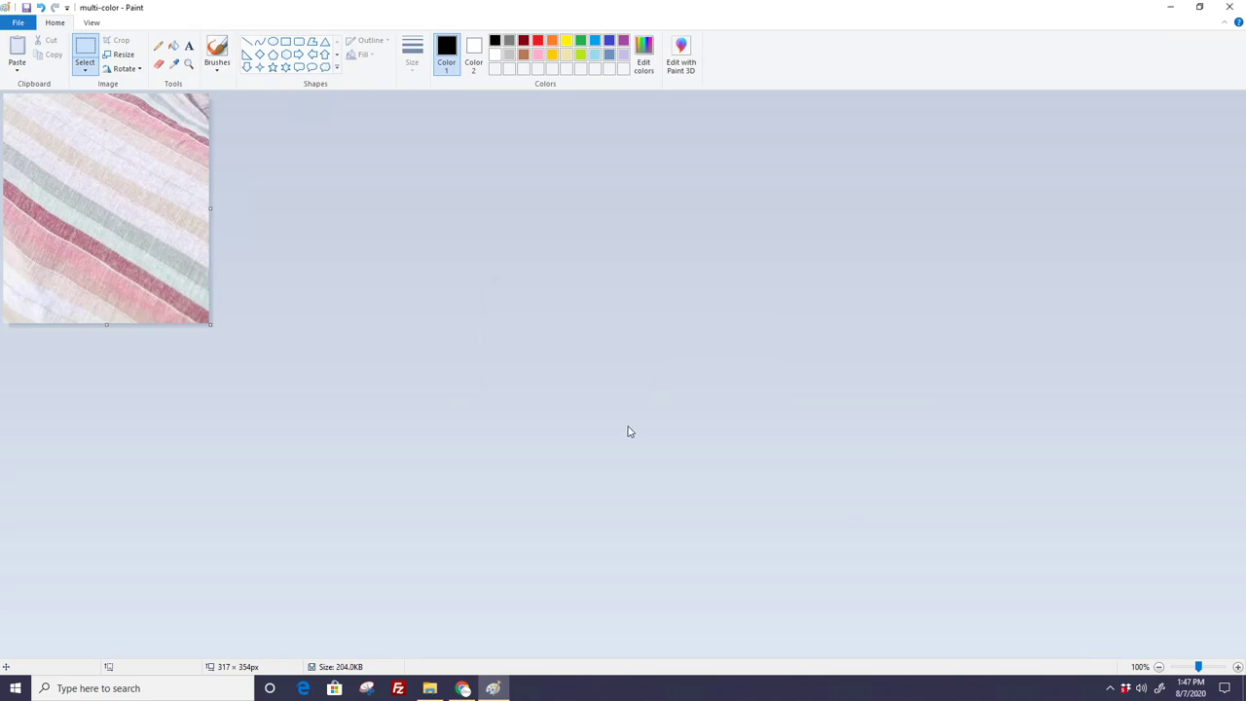
# - Go to Online Store > Themes in Chrome and show Elan Main's Actions menu
pyautogui.click(1171, 7)
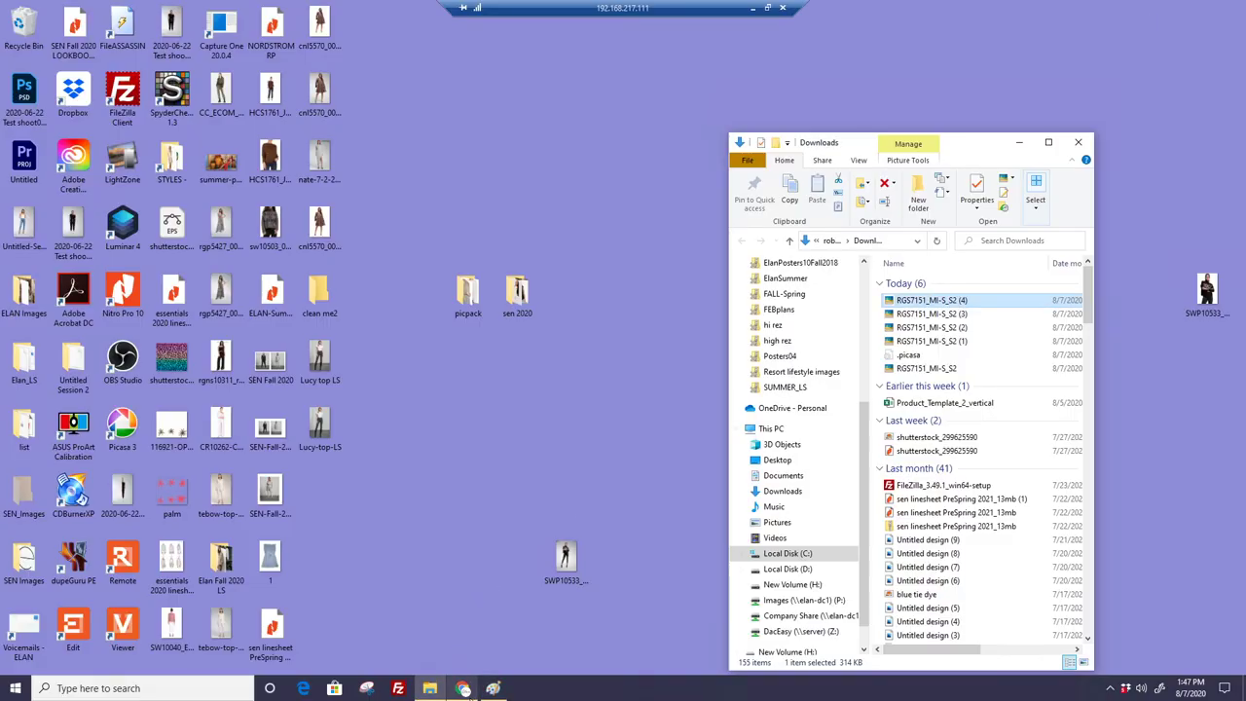
pyautogui.click(462, 688)
pyautogui.scroll(1, 263, 242)
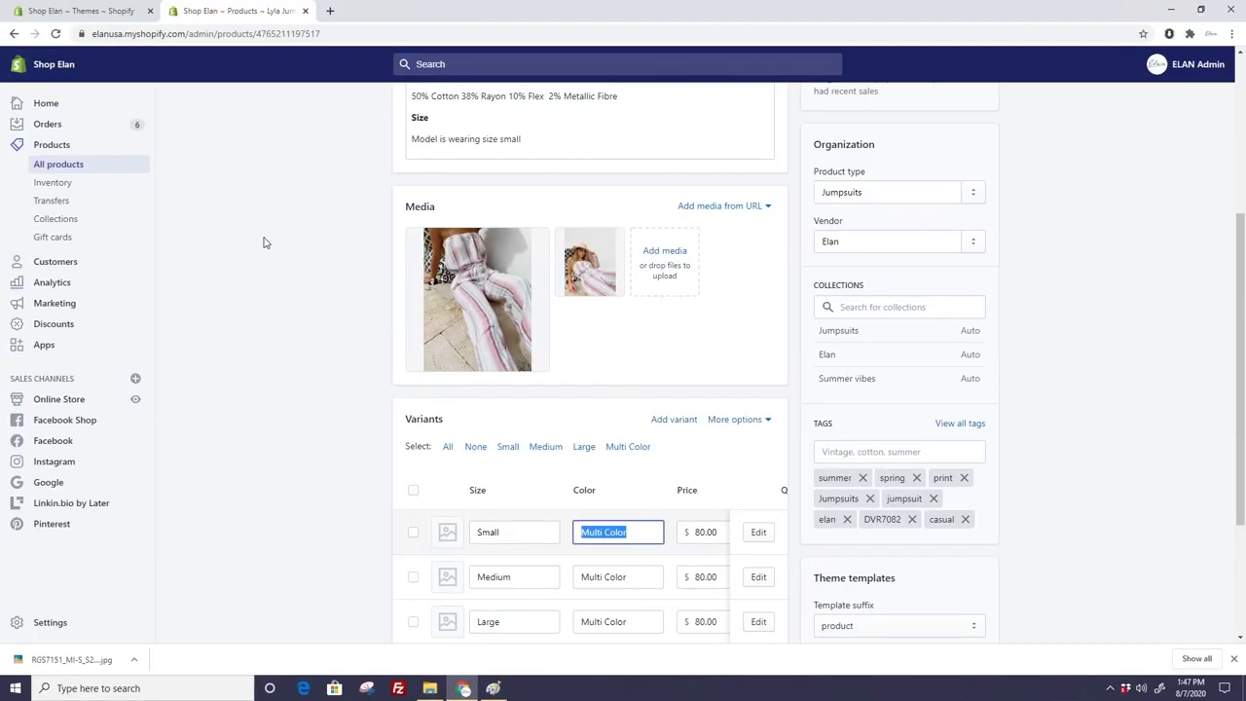
pyautogui.scroll(3, 263, 242)
pyautogui.scroll(1, 263, 242)
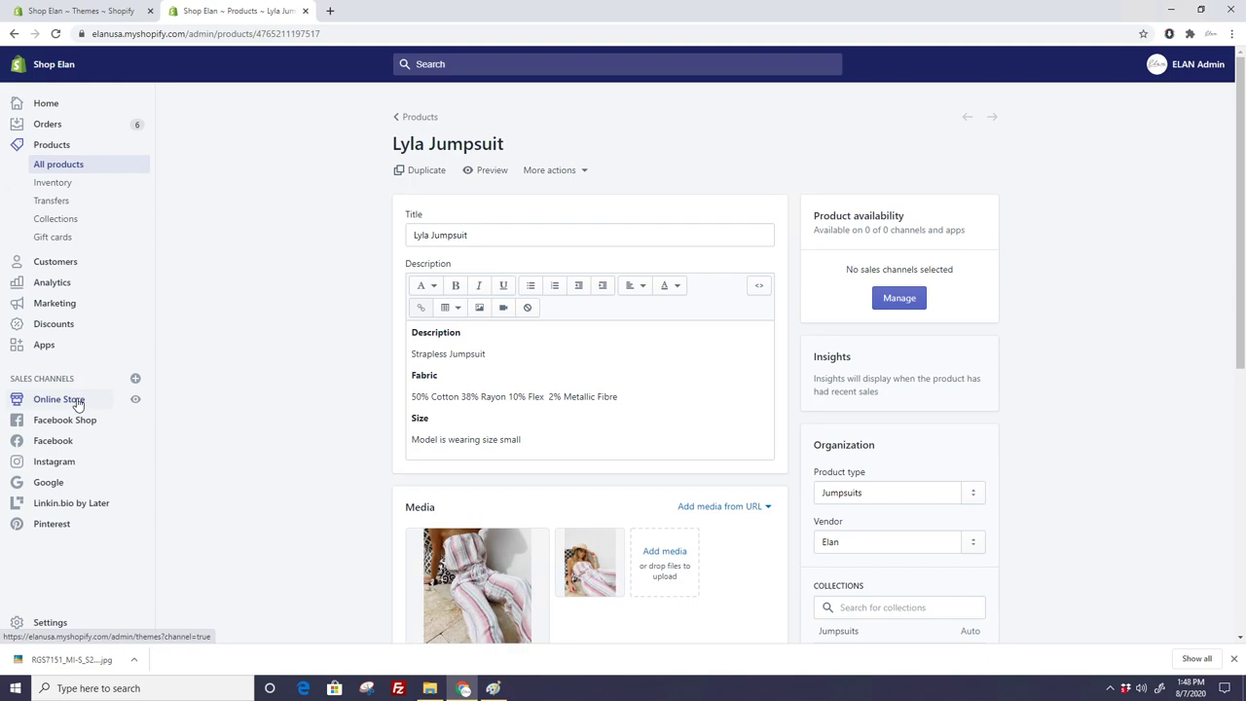
pyautogui.click(74, 12)
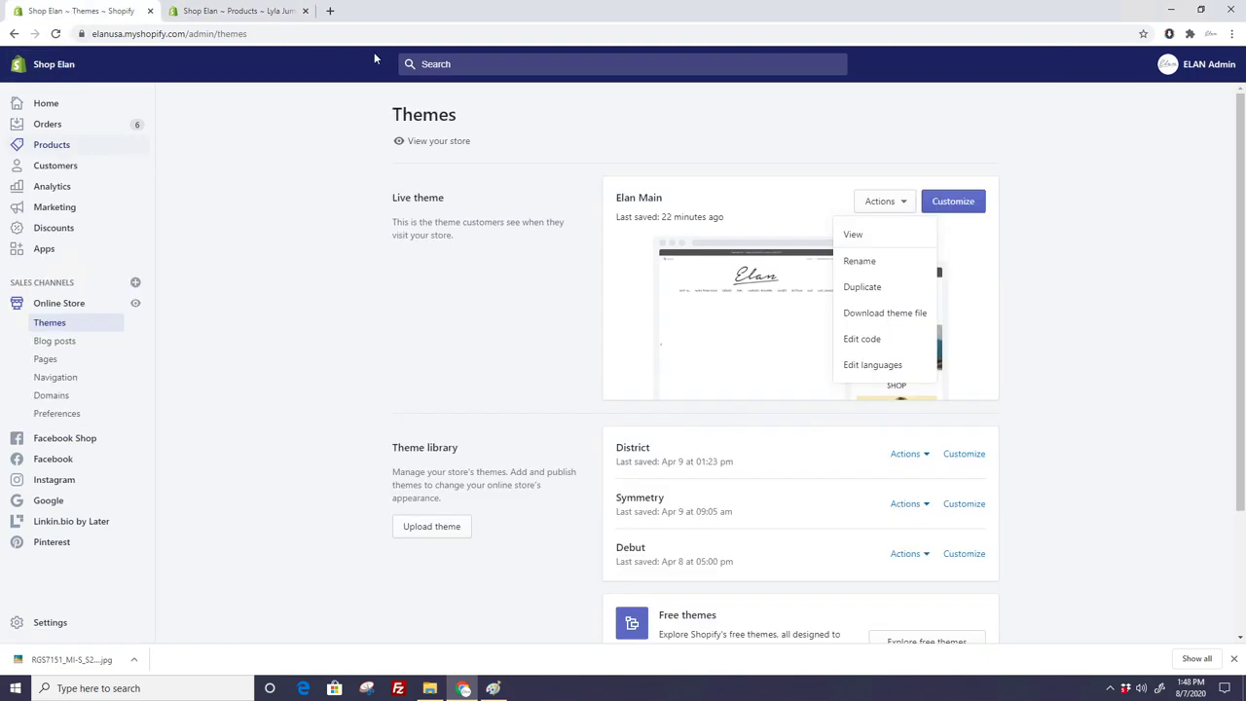
pyautogui.click(61, 308)
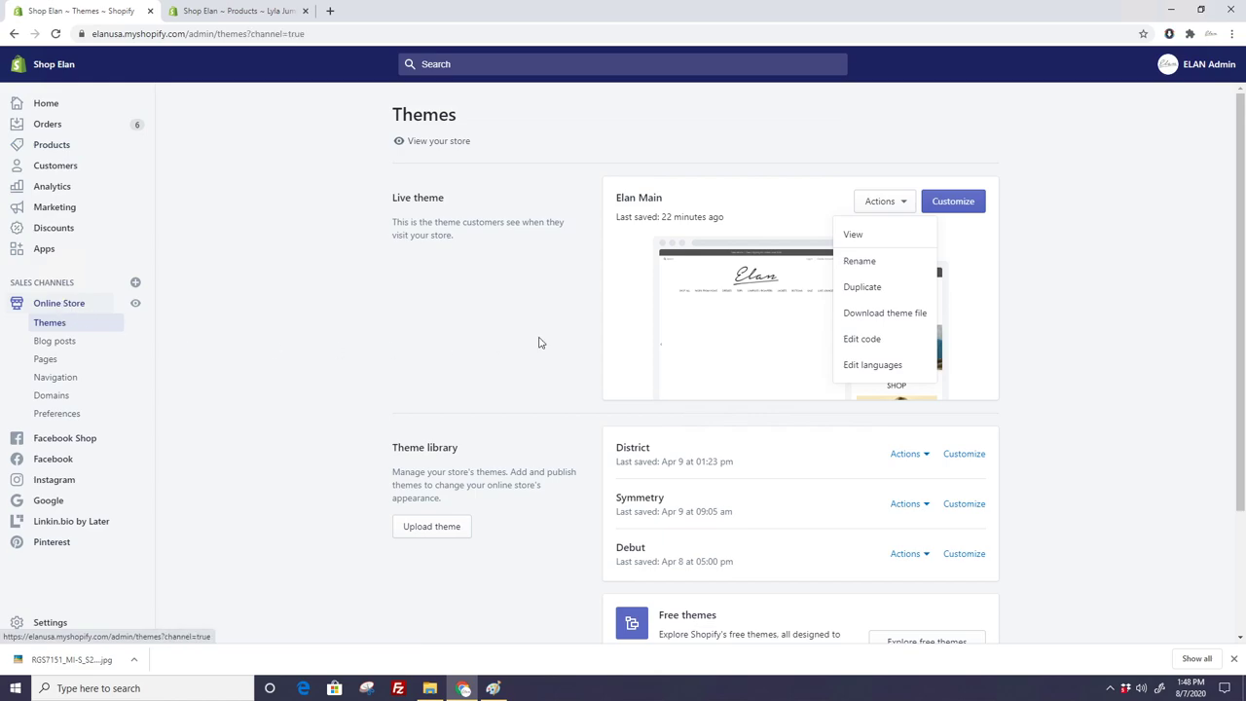
pyautogui.click(907, 201)
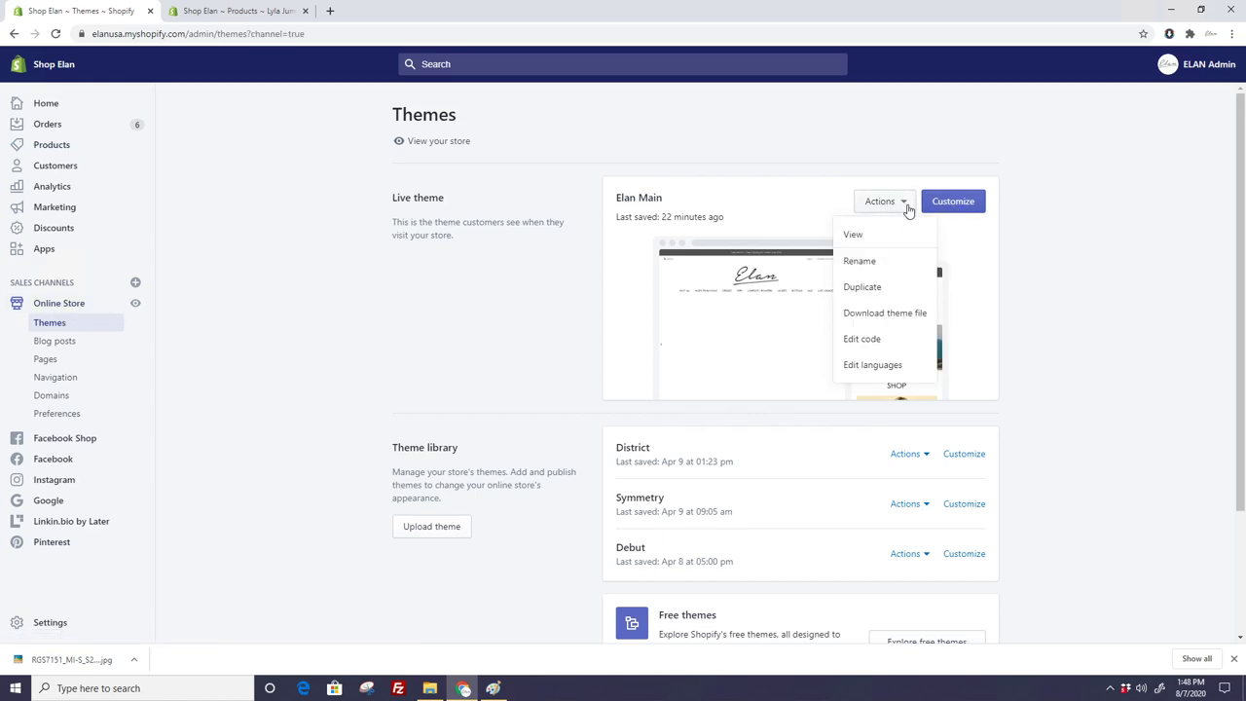
# - Edit Elan Main's code and expand its Assets folder
pyautogui.click(884, 343)
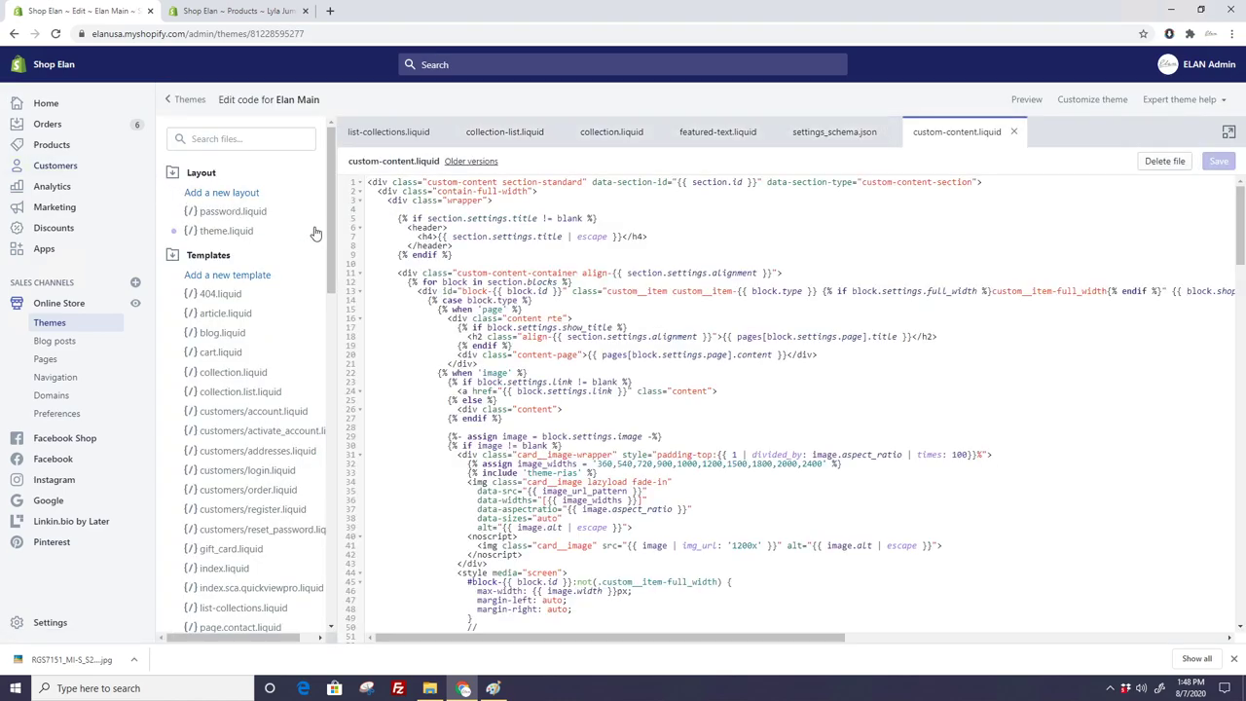
pyautogui.scroll(-2, 315, 234)
pyautogui.scroll(-3, 317, 231)
pyautogui.scroll(-5, 314, 230)
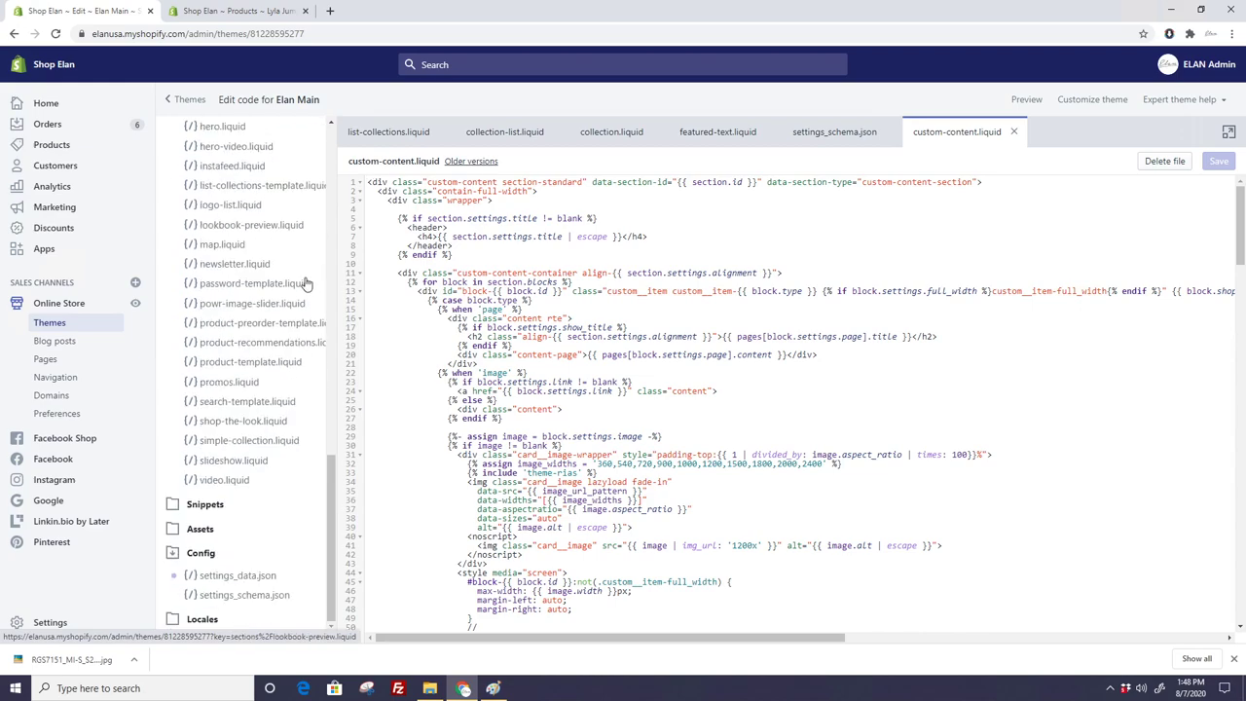
pyautogui.click(196, 535)
pyautogui.scroll(-1, 198, 539)
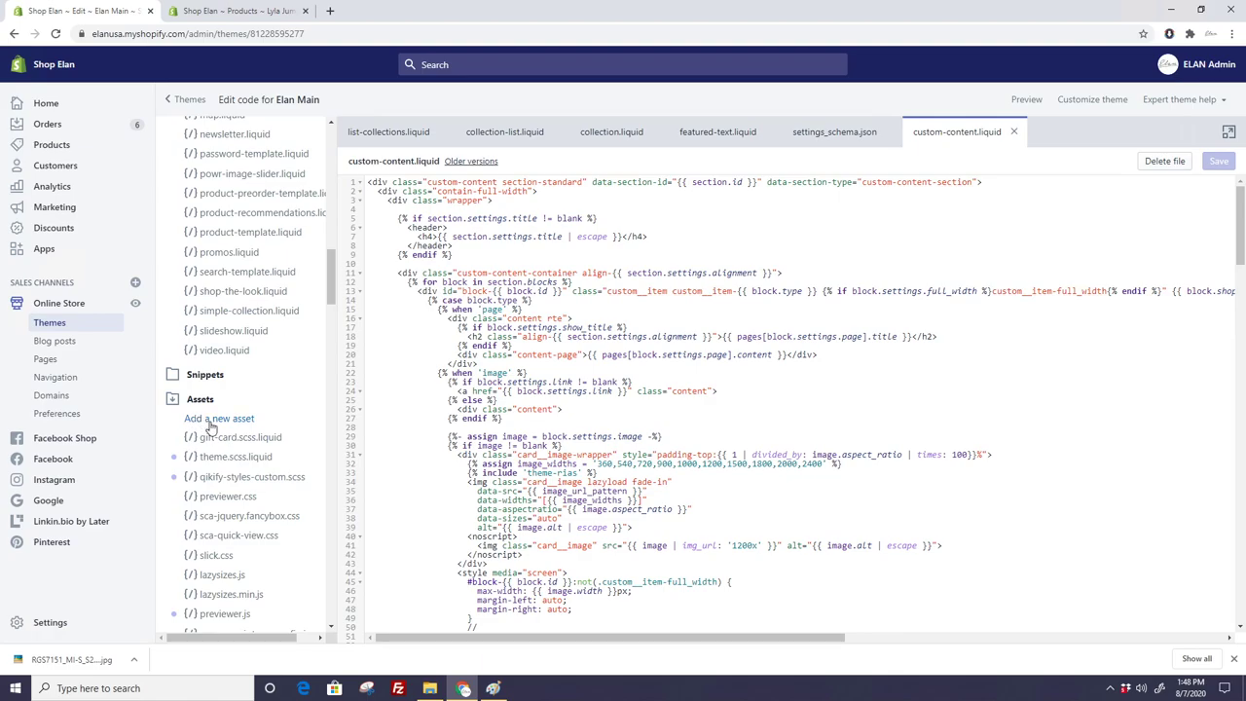
# - Add multi-color.png as a new asset and upload it
pyautogui.click(209, 426)
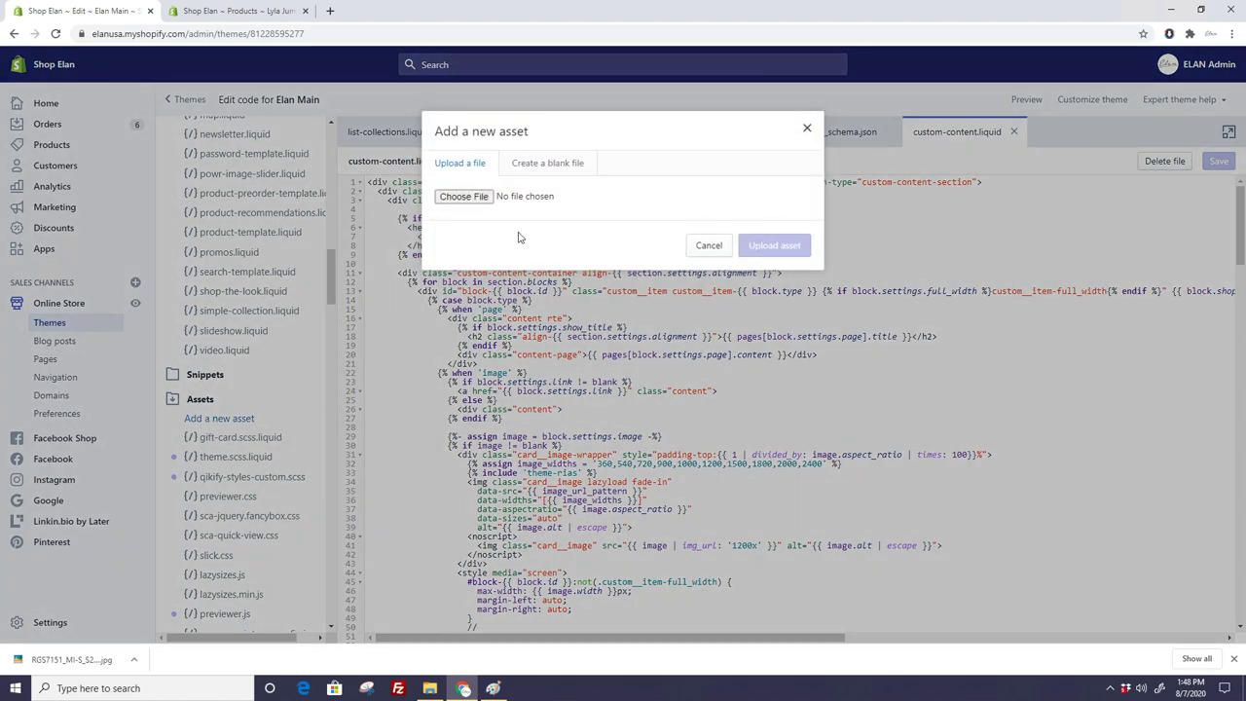
pyautogui.click(465, 196)
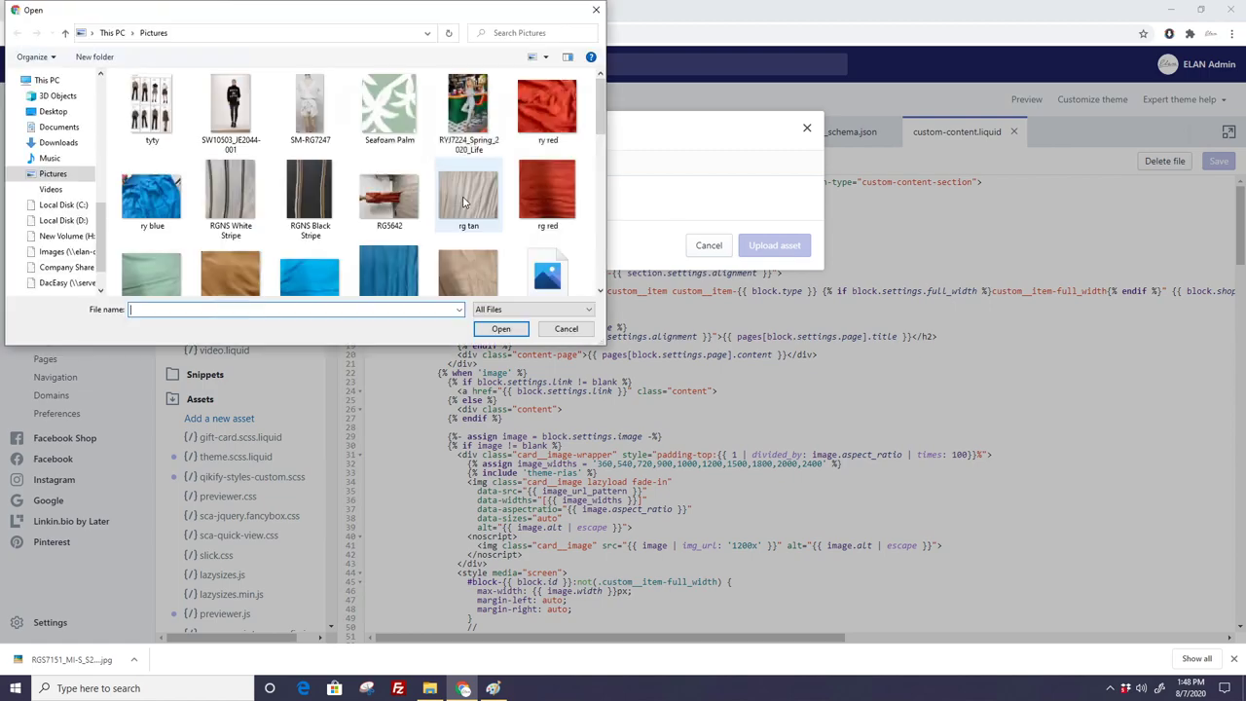
pyautogui.moveTo(602, 127); pyautogui.dragTo(603, 158)
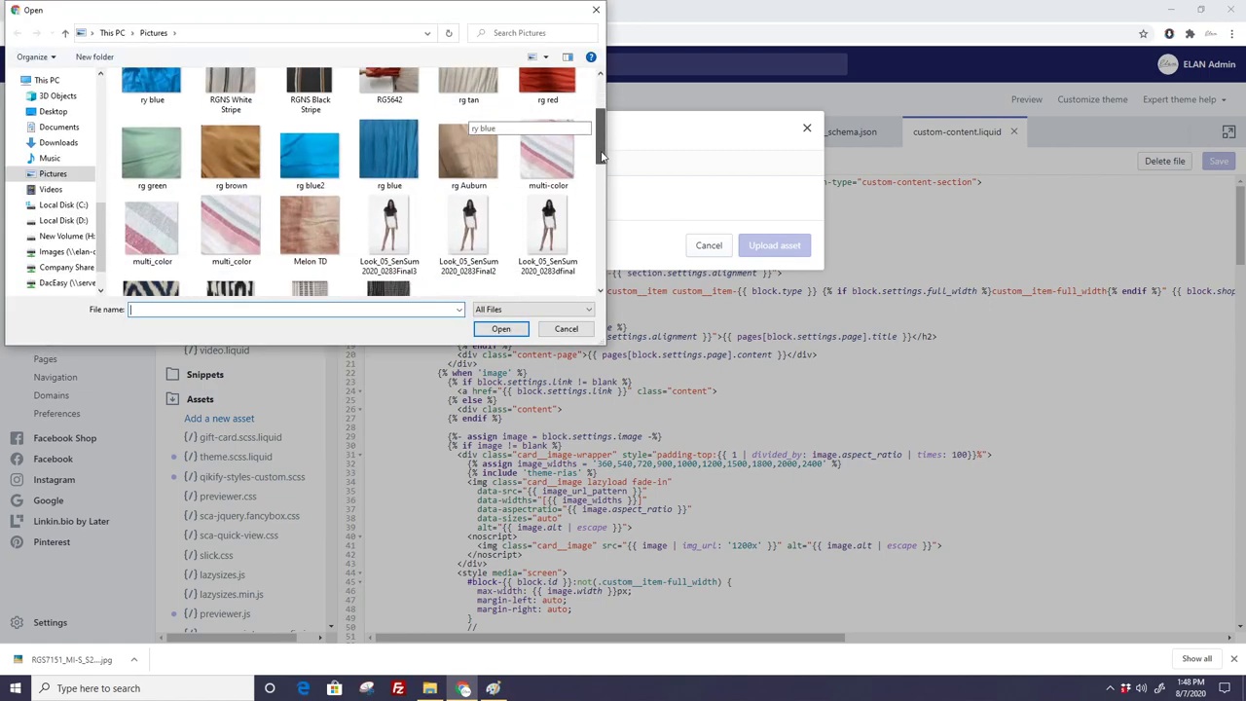
pyautogui.click(546, 156)
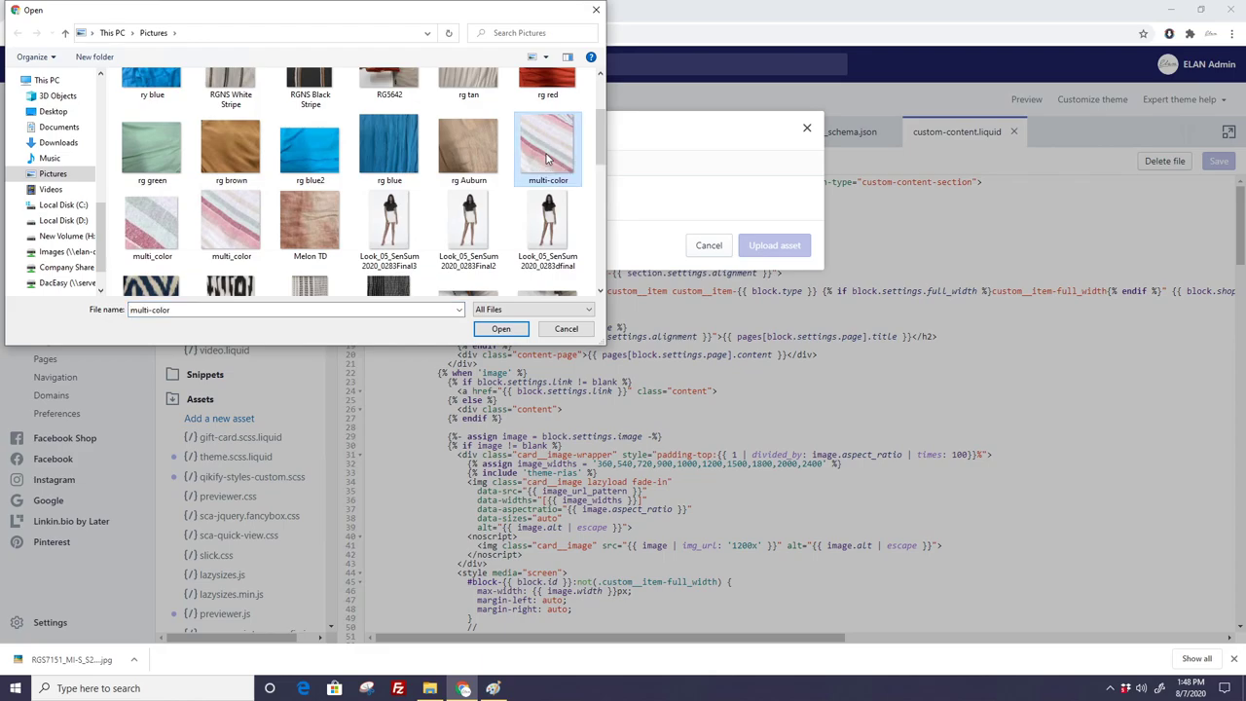
pyautogui.click(500, 328)
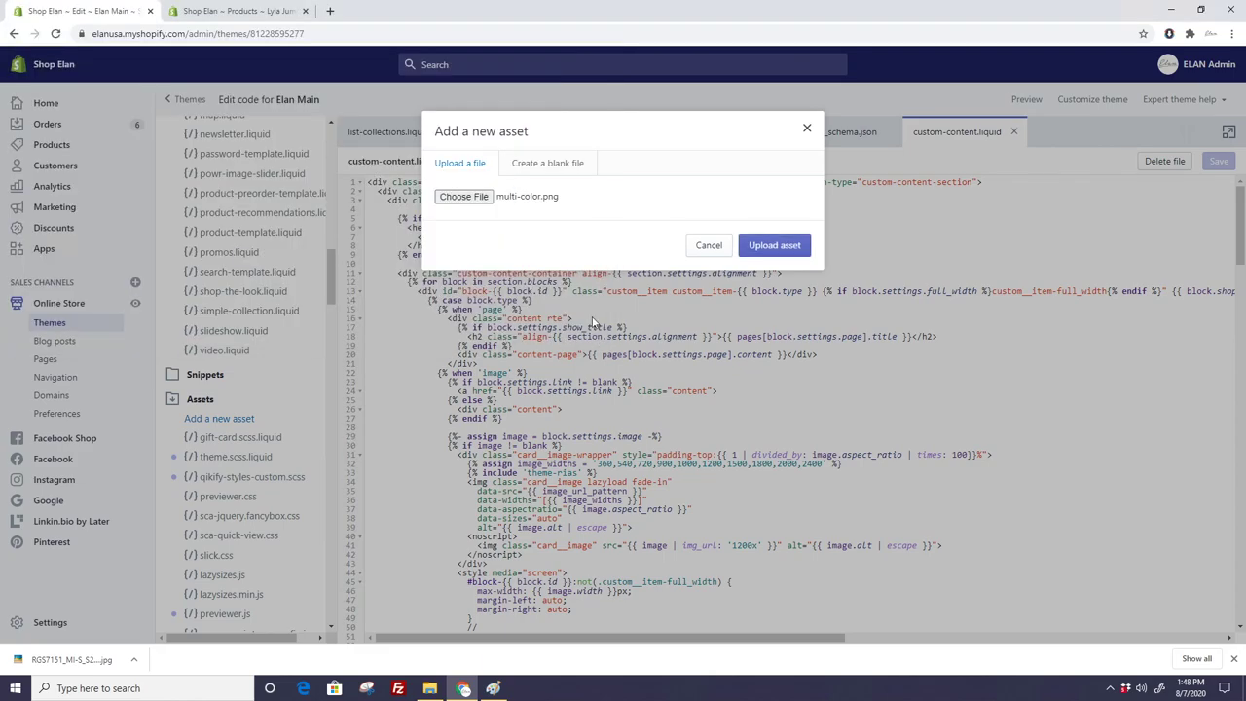
pyautogui.click(779, 250)
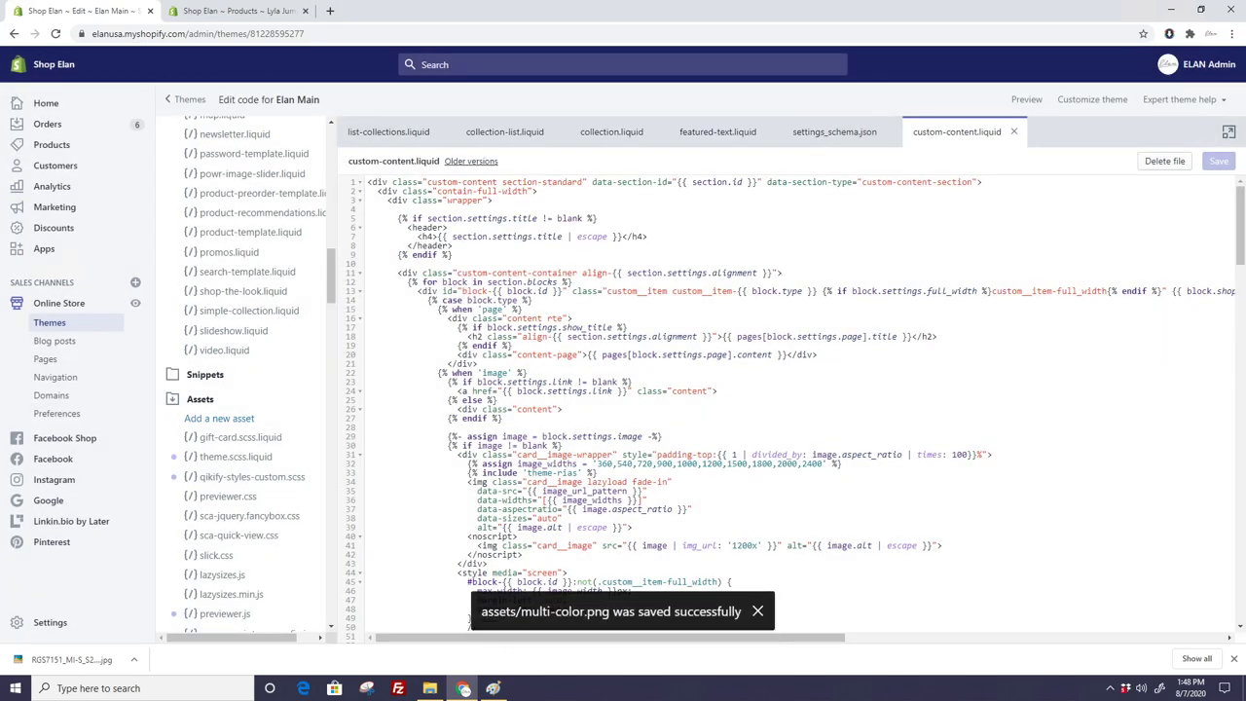
# - Preview the Lyla Jumpsuit storefront page from its product tab
pyautogui.click(213, 12)
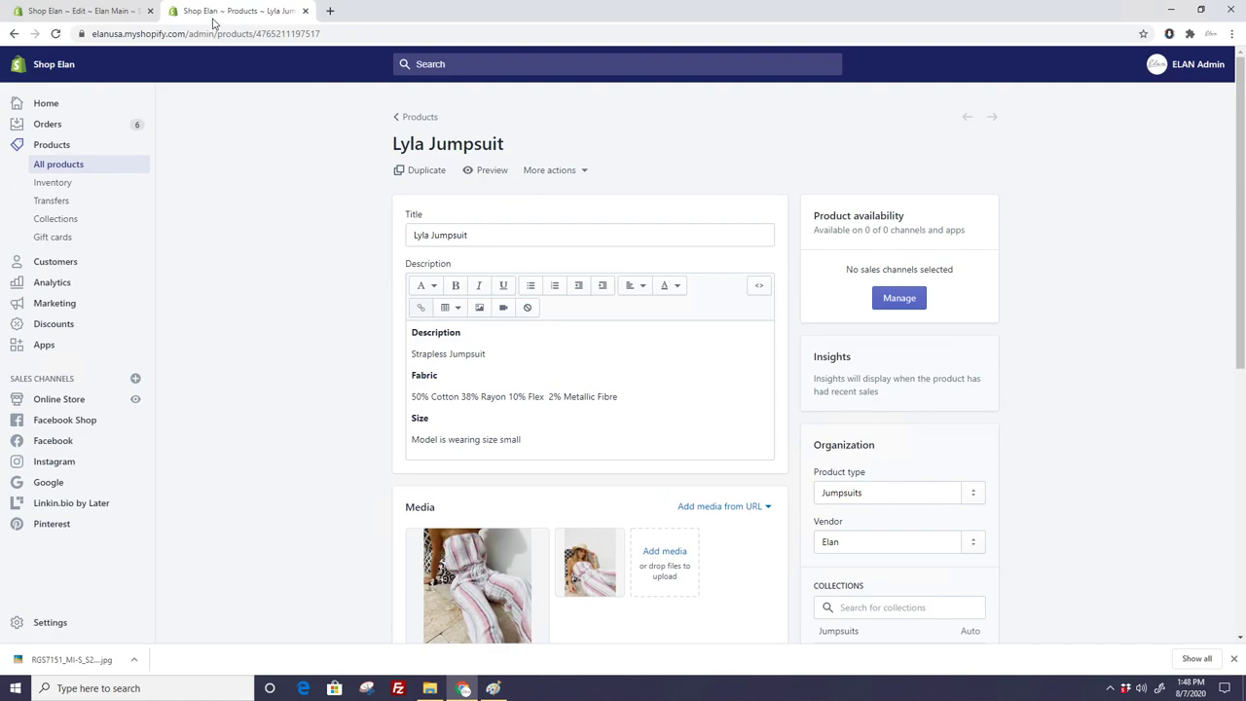
pyautogui.click(484, 173)
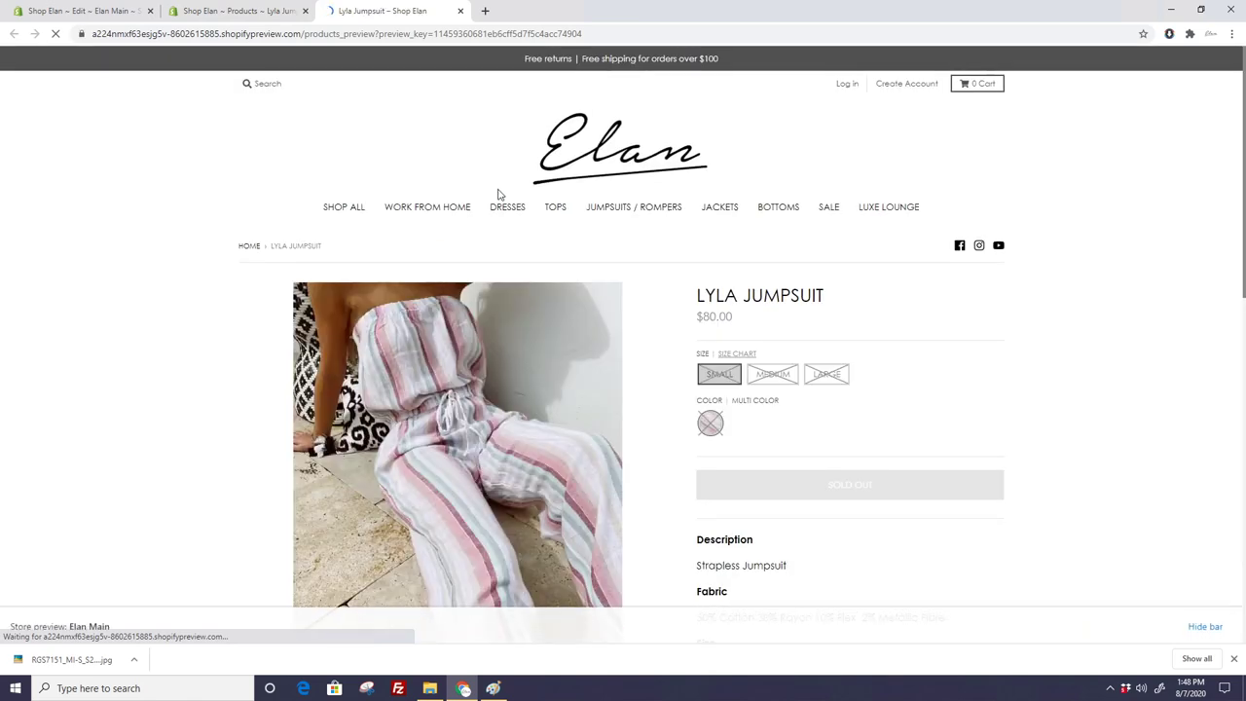